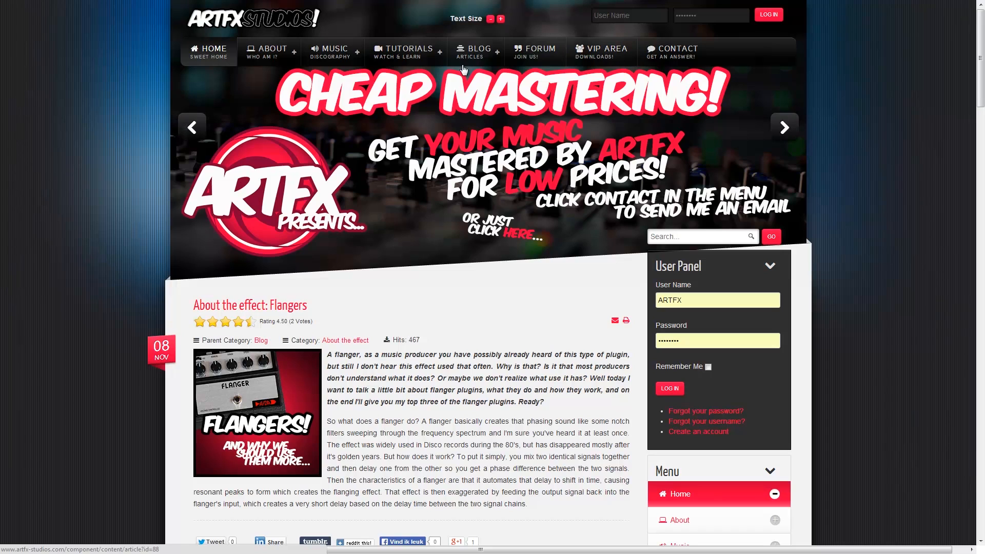
- Open the VIP Area of the ARTFX Studios site and log in with Remember Me enabled
{"action": "scroll", "coordinate": [440, 244], "scroll_direction": "down", "scroll_amount": 10}
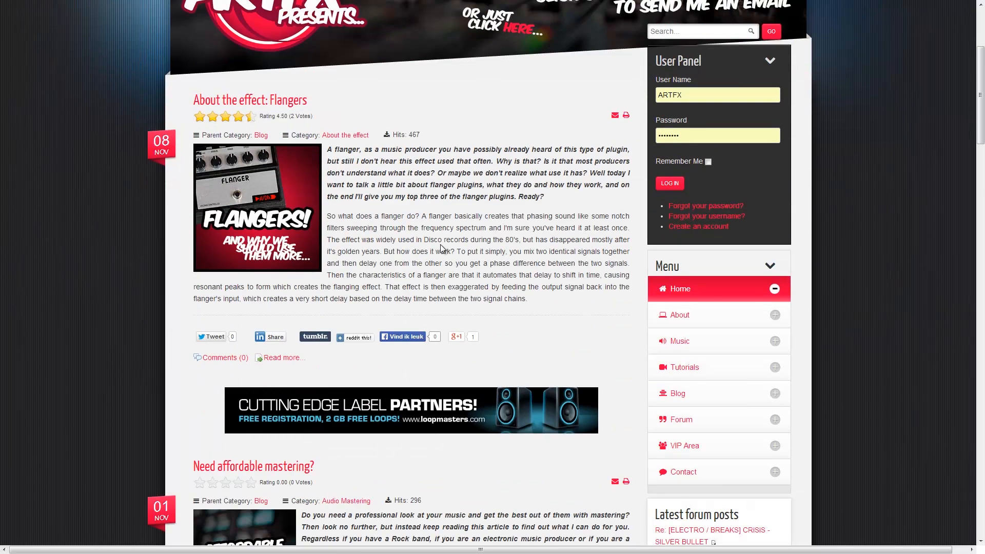
{"action": "scroll", "coordinate": [441, 244], "scroll_direction": "up", "scroll_amount": 8}
{"action": "scroll", "coordinate": [440, 244], "scroll_direction": "up", "scroll_amount": 2}
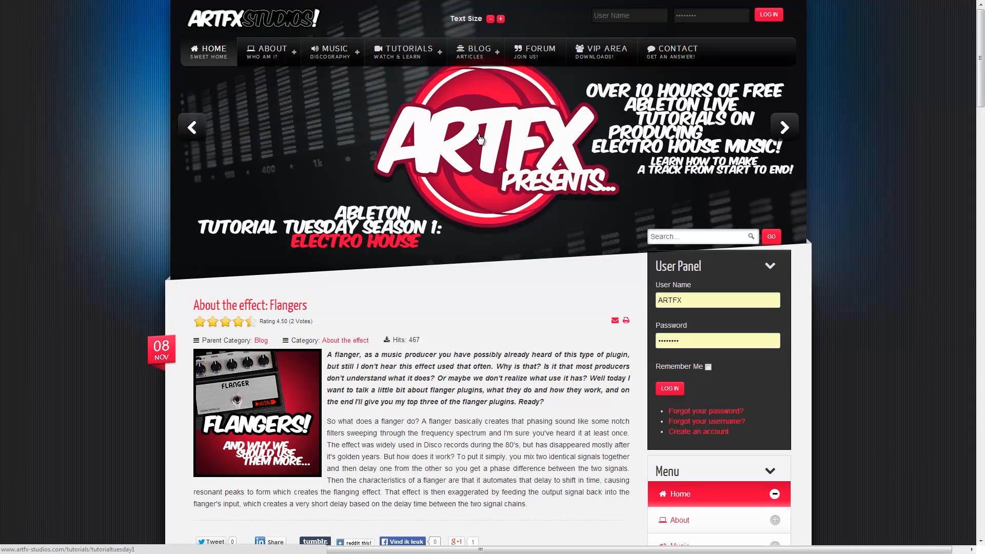
{"action": "left_click", "coordinate": [603, 63]}
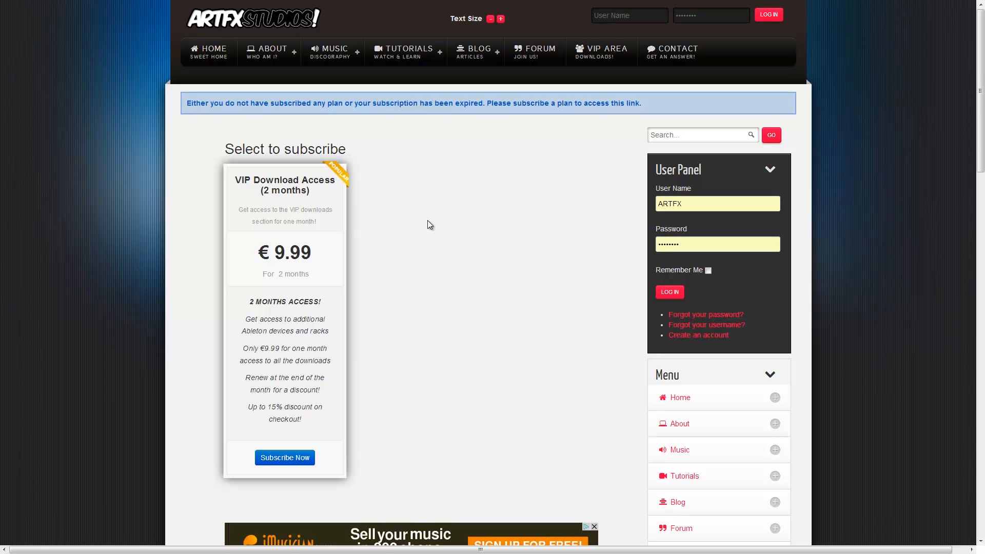
{"action": "left_click", "coordinate": [709, 271]}
{"action": "left_click", "coordinate": [670, 292]}
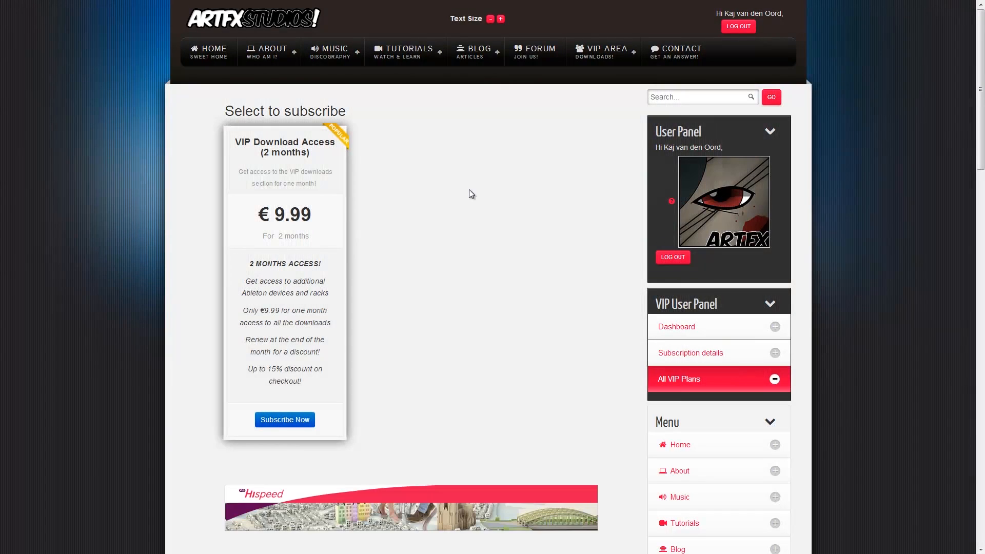
- Open the Ableton Racks category within the VIP Downloads
{"action": "mouse_move", "coordinate": [505, 58]}
{"action": "mouse_move", "coordinate": [597, 59]}
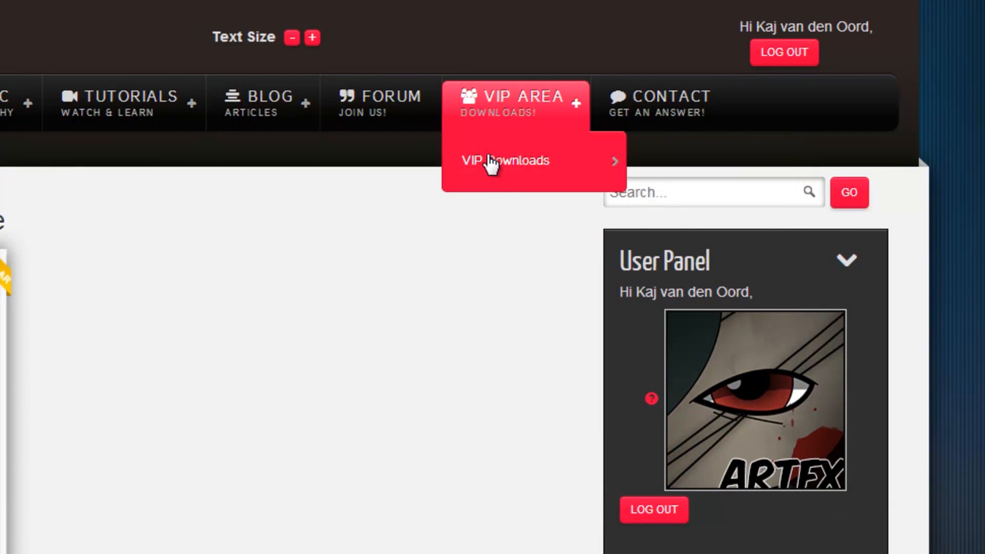
{"action": "mouse_move", "coordinate": [519, 140]}
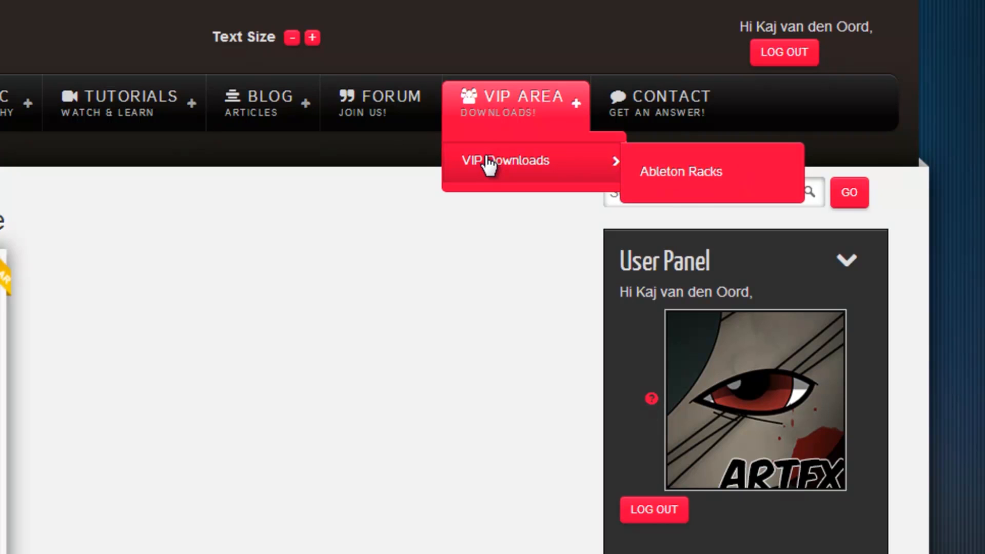
{"action": "left_click", "coordinate": [489, 163]}
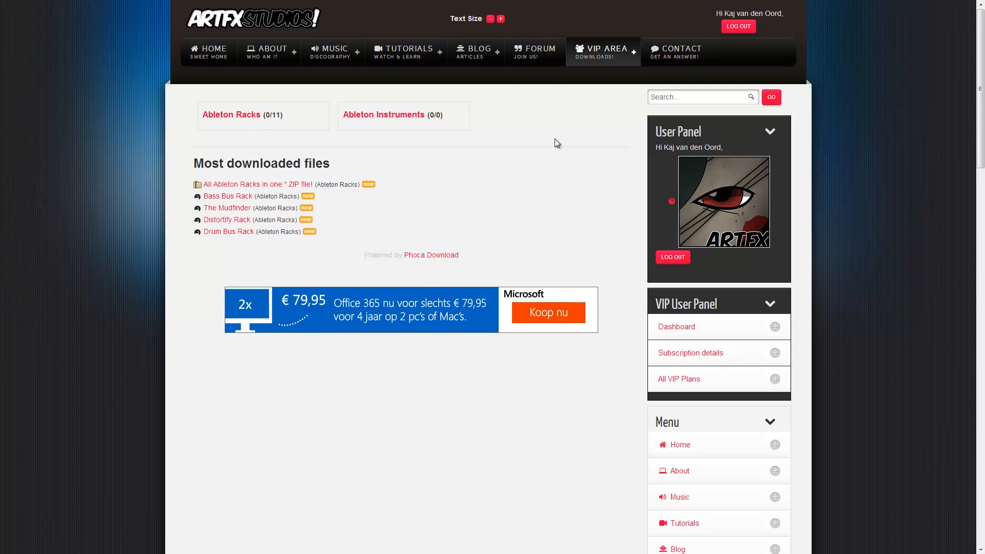
{"action": "left_click", "coordinate": [229, 115]}
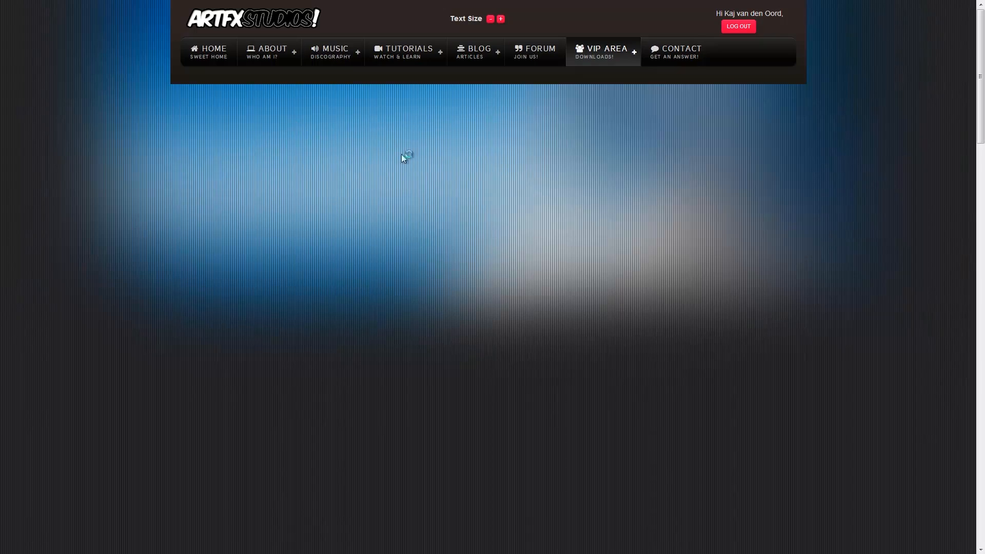
- Look through the list of Ableton Racks and open the details page of the Distortify Rack
{"action": "scroll", "coordinate": [363, 263], "scroll_direction": "down", "scroll_amount": 5}
{"action": "scroll", "coordinate": [363, 263], "scroll_direction": "down", "scroll_amount": 15}
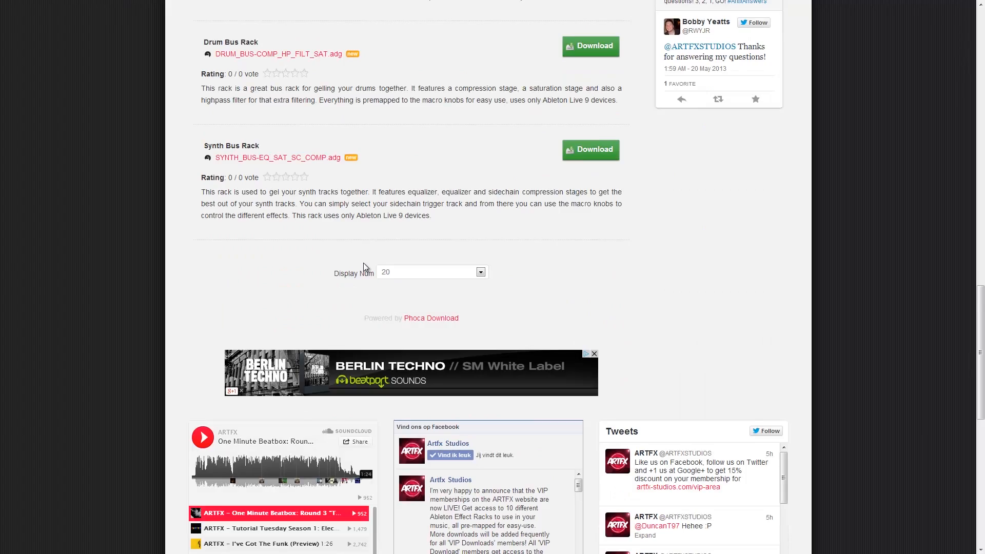
{"action": "scroll", "coordinate": [363, 263], "scroll_direction": "up", "scroll_amount": 9}
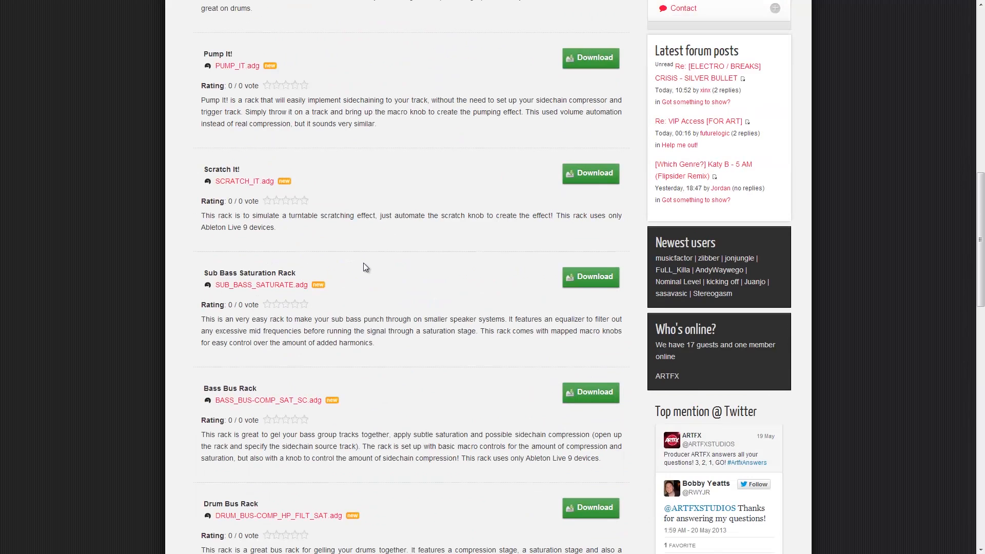
{"action": "scroll", "coordinate": [364, 262], "scroll_direction": "up", "scroll_amount": 12}
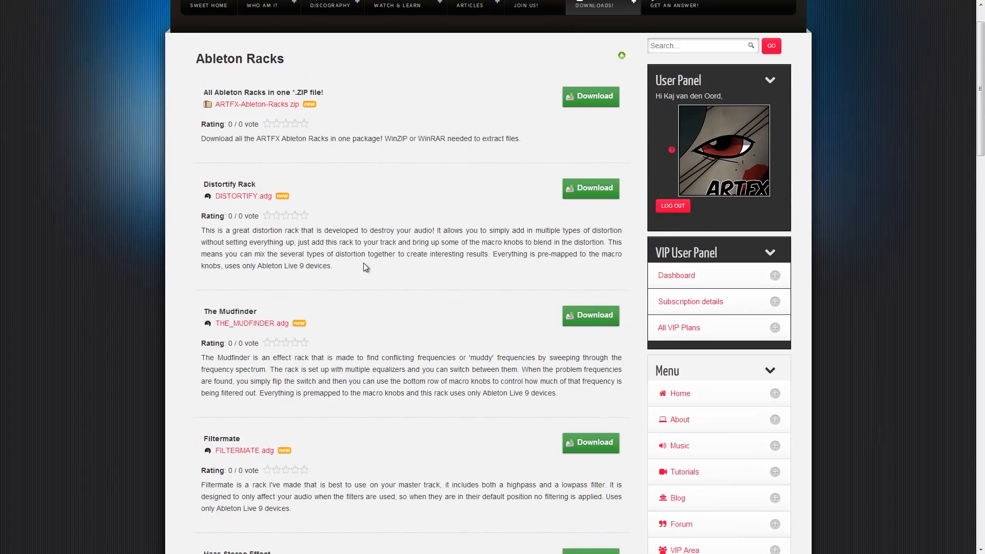
{"action": "scroll", "coordinate": [364, 263], "scroll_direction": "up", "scroll_amount": 1}
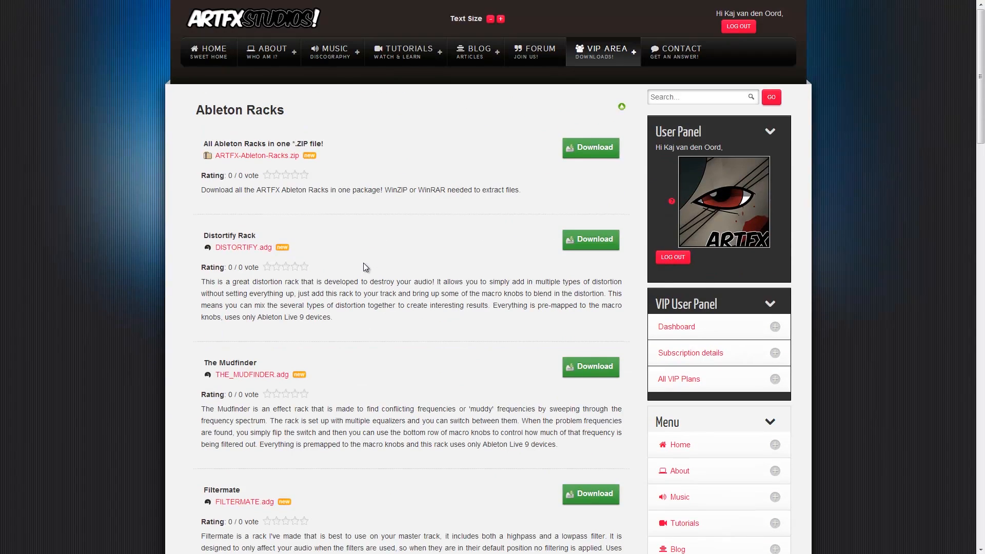
{"action": "left_click", "coordinate": [232, 250]}
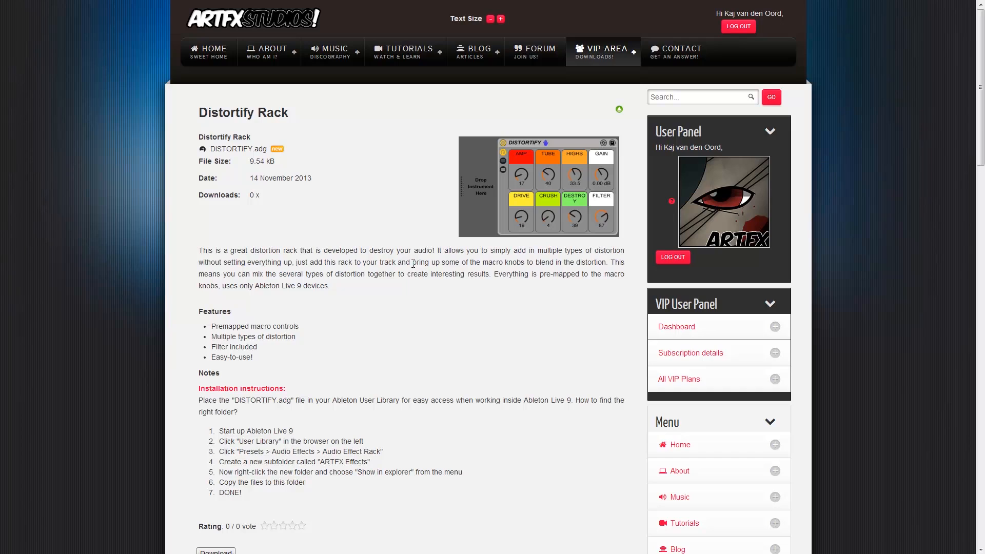
- Examine the Distortify Rack's description, features and installation instructions
{"action": "scroll", "coordinate": [370, 335], "scroll_direction": "down", "scroll_amount": 3}
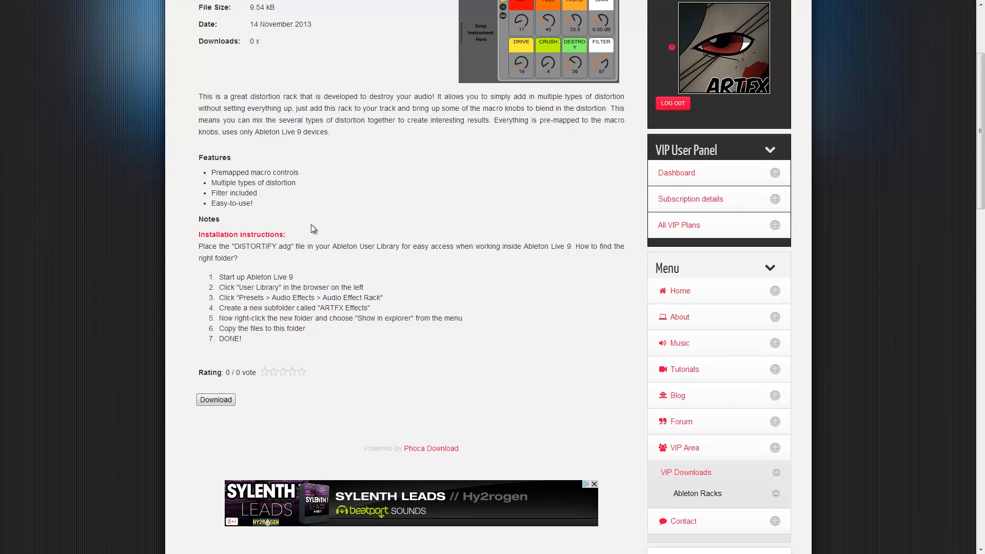
{"action": "scroll", "coordinate": [311, 298], "scroll_direction": "up", "scroll_amount": 3}
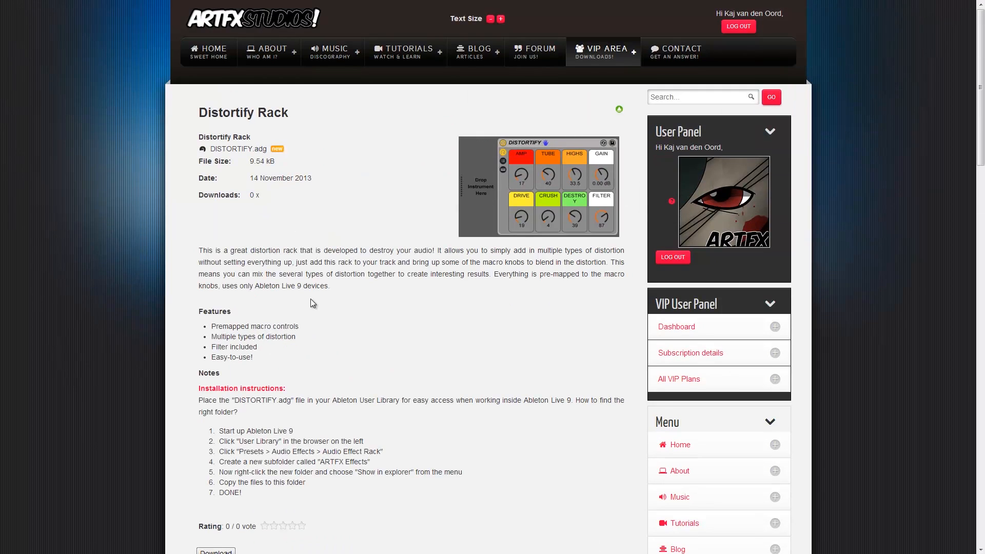
{"action": "scroll", "coordinate": [313, 298], "scroll_direction": "down", "scroll_amount": 5}
{"action": "left_click", "coordinate": [215, 297]}
- Switch to Ableton Live, turn up Massive's master volume and set the 12 Massive track's volume to 1.4
{"action": "key", "text": "alt+Tab"}
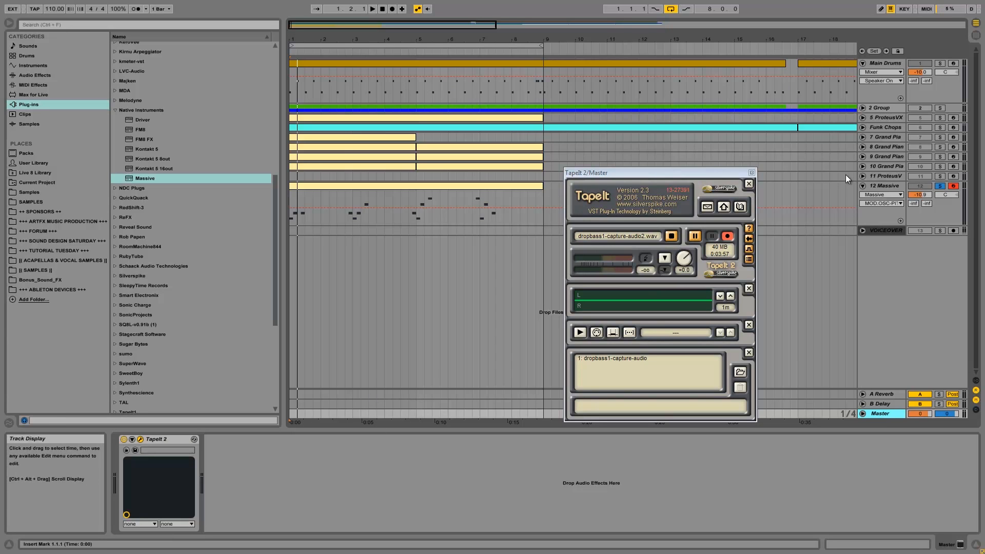
{"action": "left_click", "coordinate": [883, 185]}
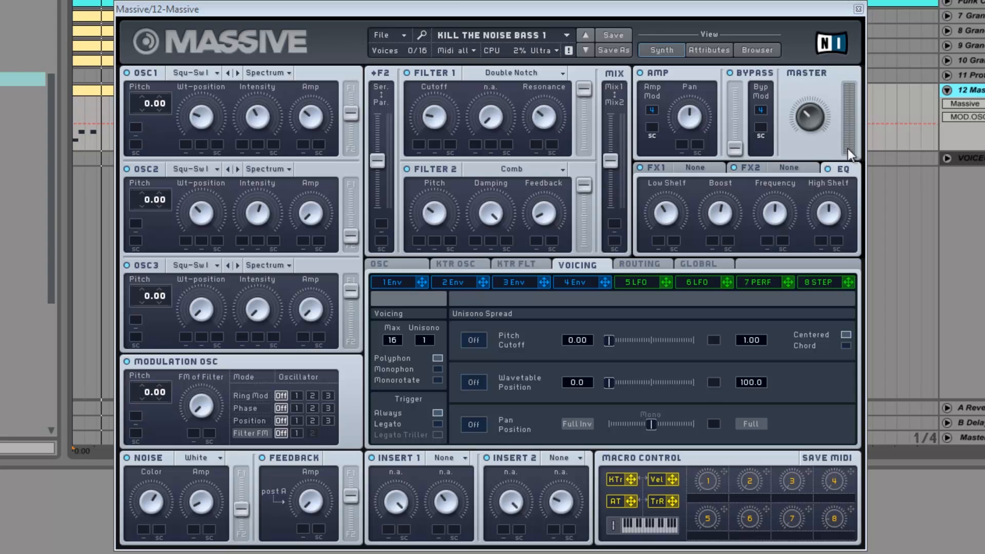
{"action": "left_click", "coordinate": [816, 119]}
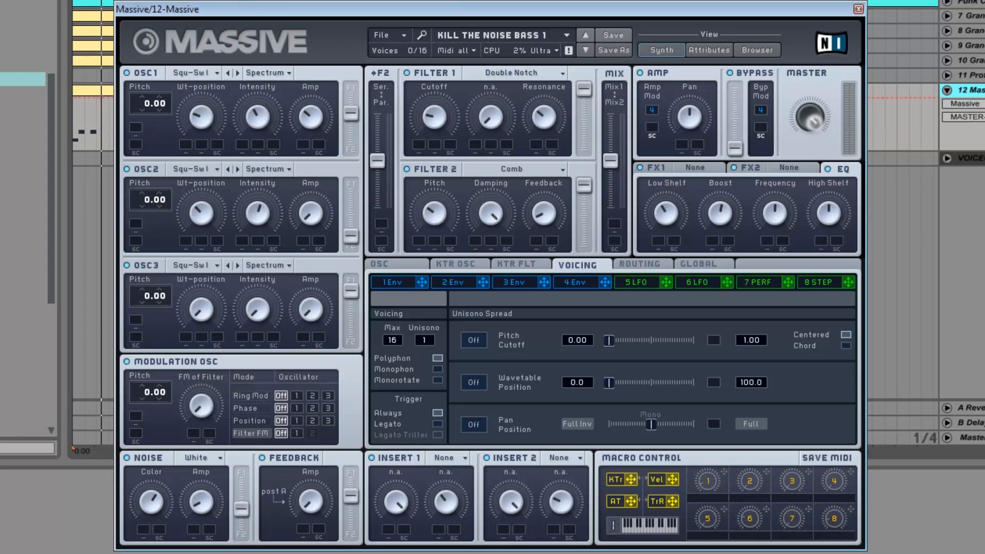
{"action": "key", "text": "space"}
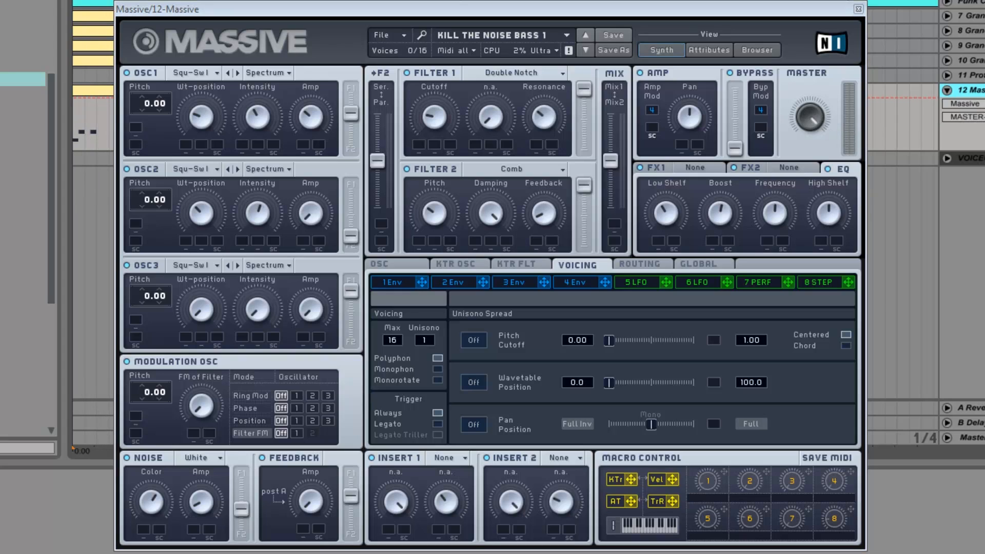
{"action": "left_click_drag", "start_coordinate": [984, 103], "coordinate": [984, 88]}
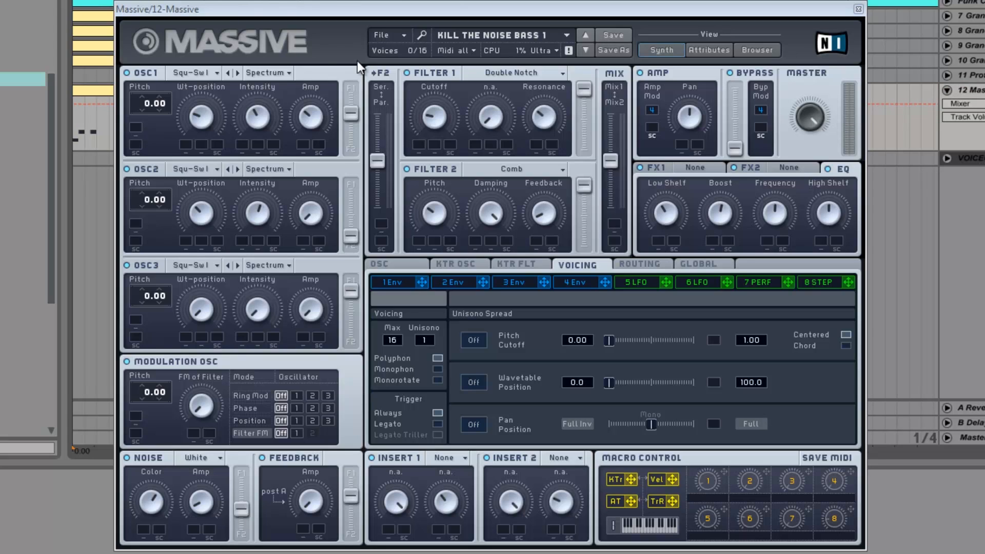
{"action": "left_click", "coordinate": [858, 9]}
- View the notes in the Massive clip, then unfold and refold tracks 9, 10 and 11 to inspect their contents
{"action": "double_click", "coordinate": [190, 95]}
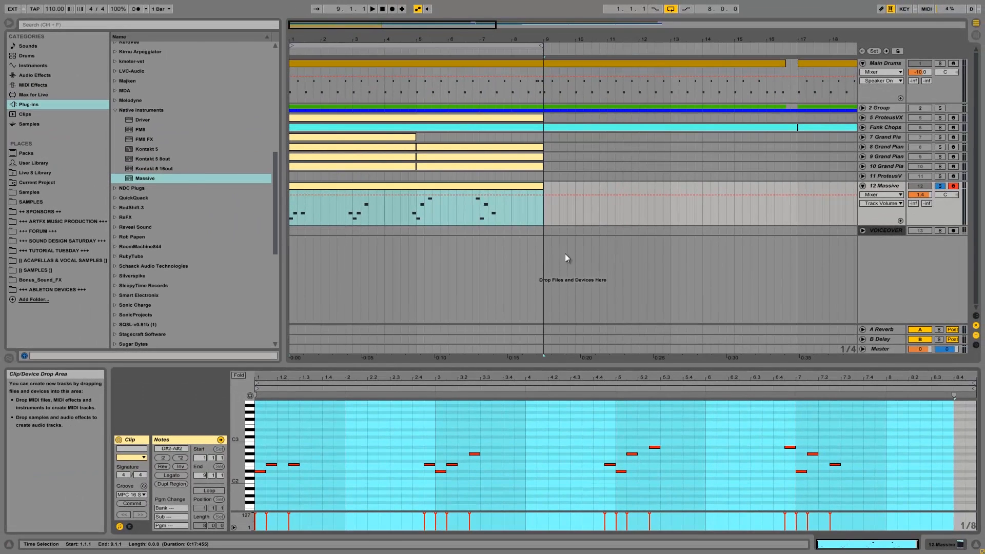
{"action": "left_click", "coordinate": [876, 176]}
{"action": "left_click", "coordinate": [863, 175]}
{"action": "left_click", "coordinate": [862, 166]}
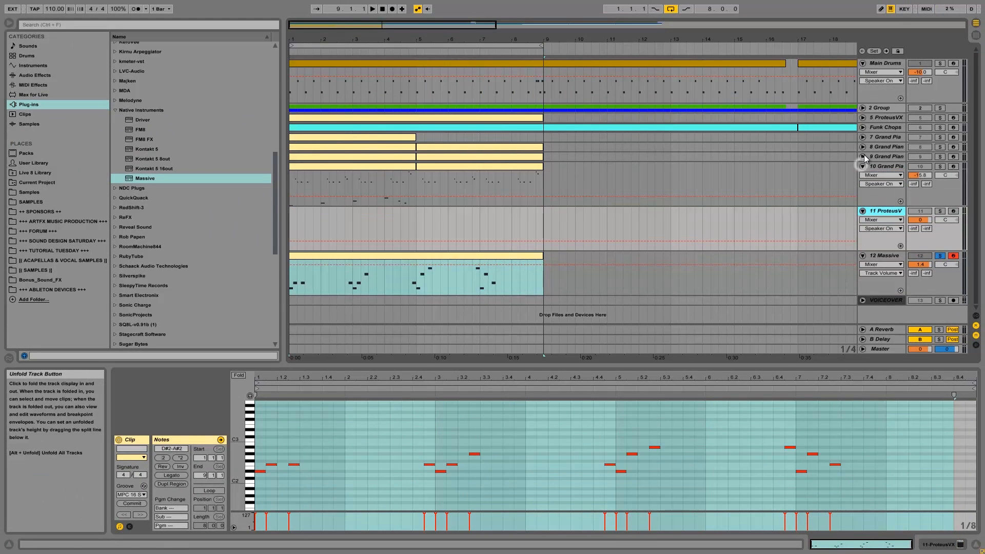
{"action": "left_click", "coordinate": [862, 157]}
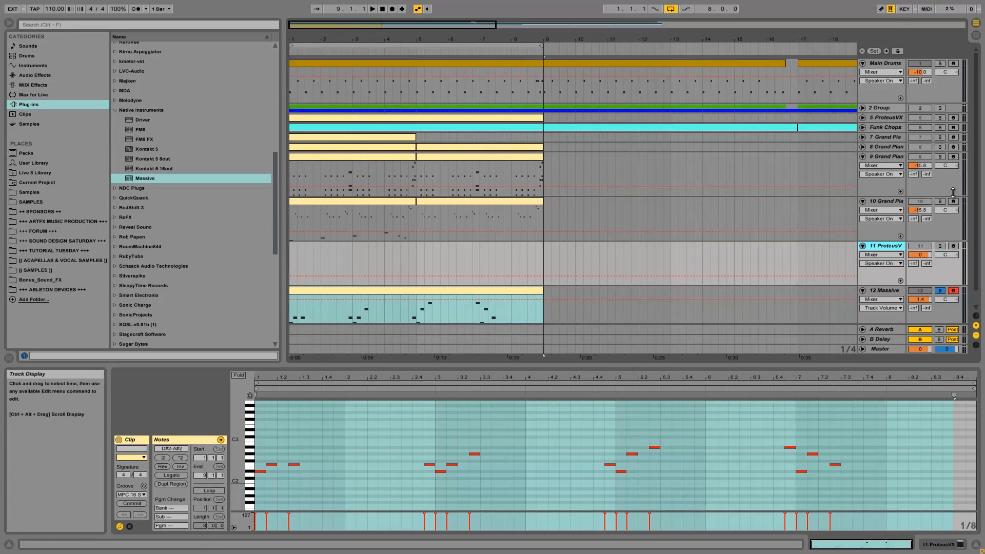
{"action": "left_click", "coordinate": [863, 156]}
{"action": "left_click", "coordinate": [862, 166]}
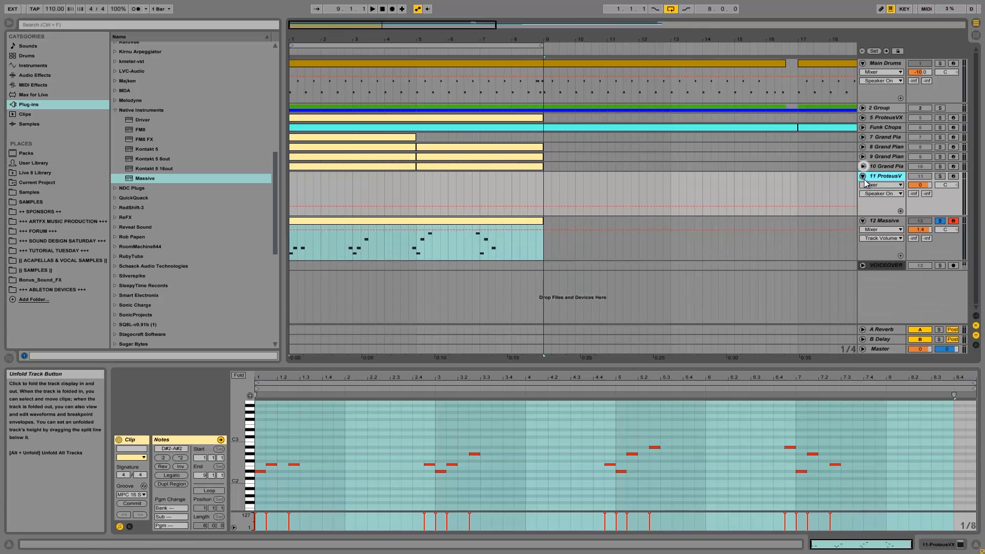
{"action": "left_click", "coordinate": [863, 176]}
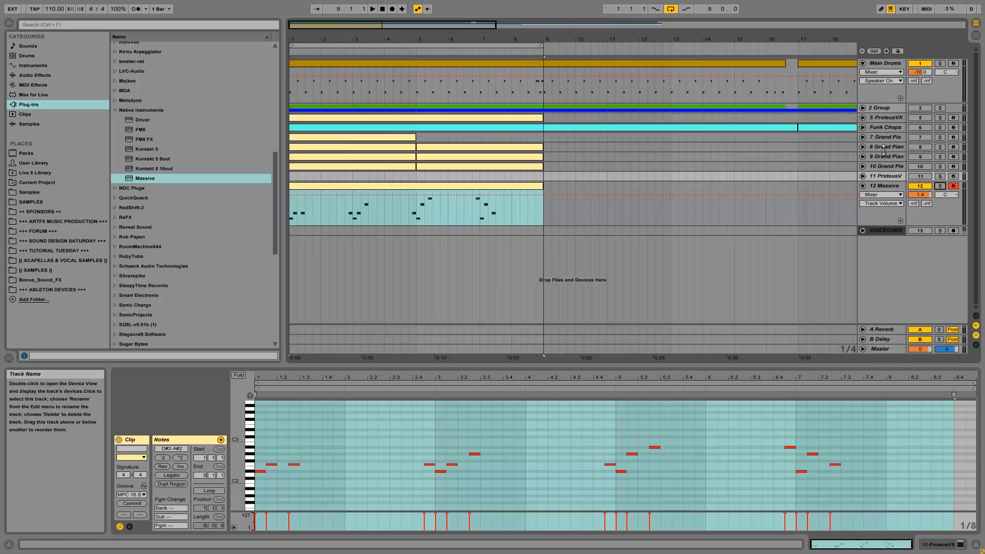
- Show the devices of the 12 Massive track and open the Massive plug-in window
{"action": "left_click", "coordinate": [881, 128]}
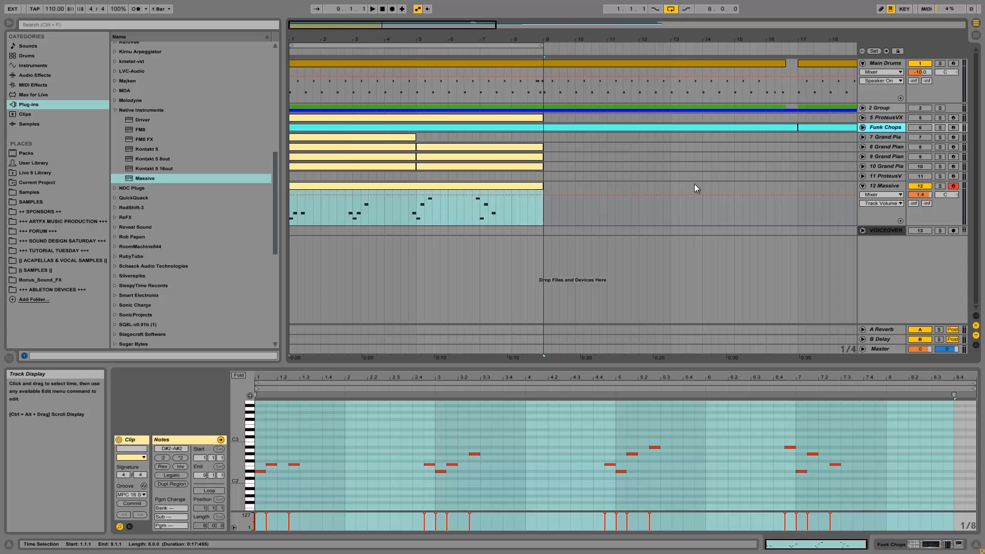
{"action": "left_click", "coordinate": [886, 187]}
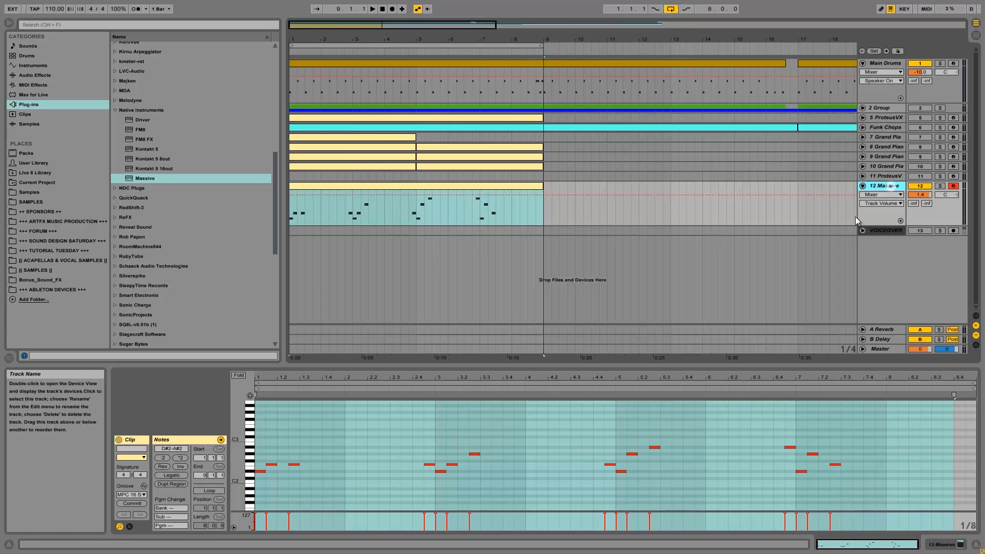
{"action": "left_click", "coordinate": [960, 545]}
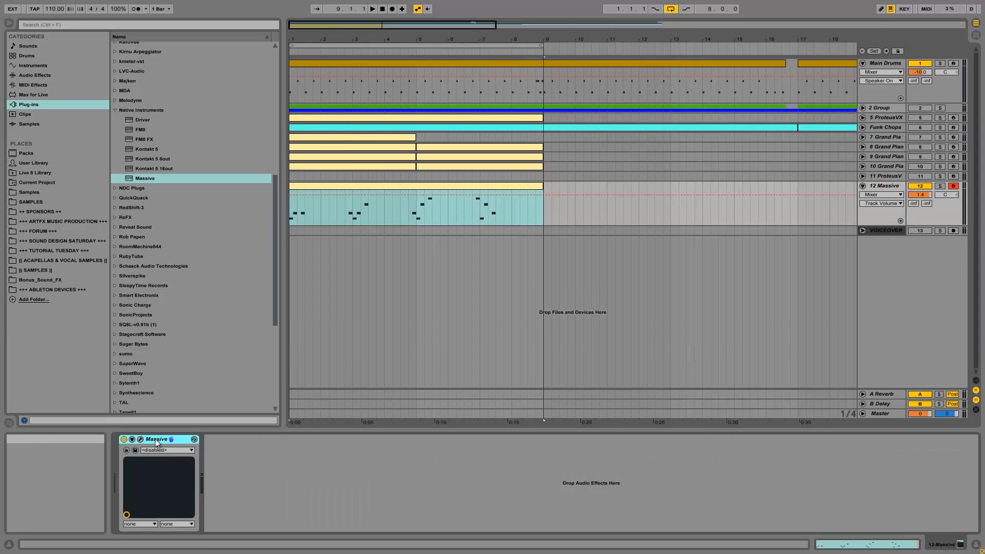
{"action": "left_click", "coordinate": [140, 440]}
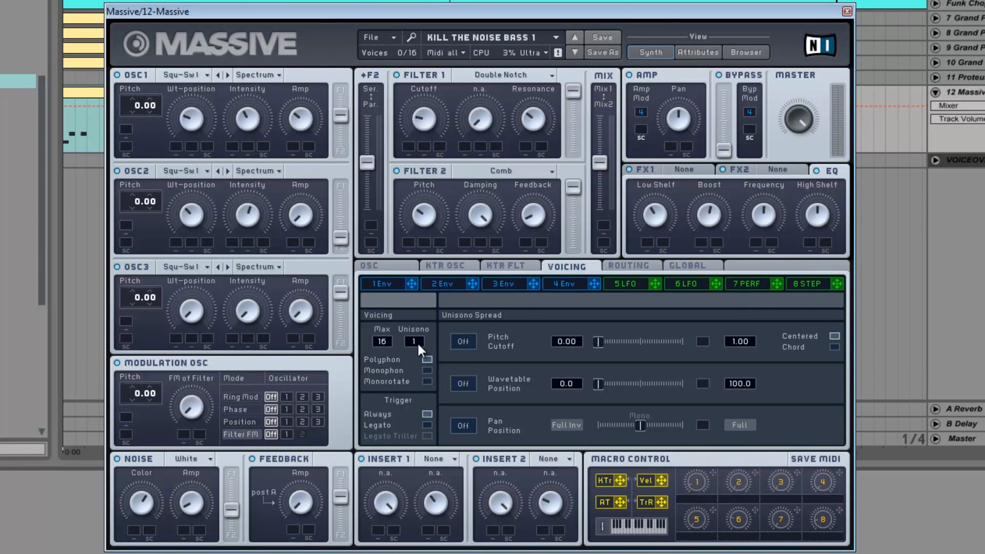
- Set Massive's unisono to 4, its voicing mode to Monorotate and its trigger to Legato Triller
{"action": "left_click_drag", "start_coordinate": [429, 333], "coordinate": [430, 328]}
{"action": "left_click", "coordinate": [429, 358]}
{"action": "left_click", "coordinate": [426, 381]}
{"action": "left_click", "coordinate": [427, 360]}
{"action": "left_click", "coordinate": [427, 380]}
- Set both Filter 1 and Filter 2 to None
{"action": "left_click", "coordinate": [494, 74]}
{"action": "left_click", "coordinate": [486, 81]}
{"action": "left_click", "coordinate": [498, 171]}
{"action": "left_click", "coordinate": [498, 166]}
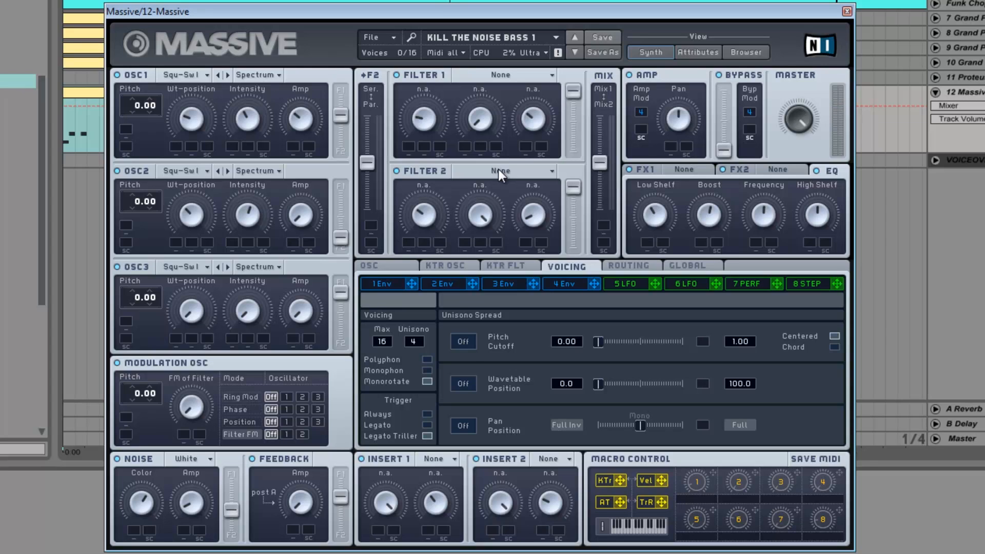
- Set oscillator 1's wavetable to Chrome and its mode to Bend -/+
{"action": "left_click", "coordinate": [180, 75]}
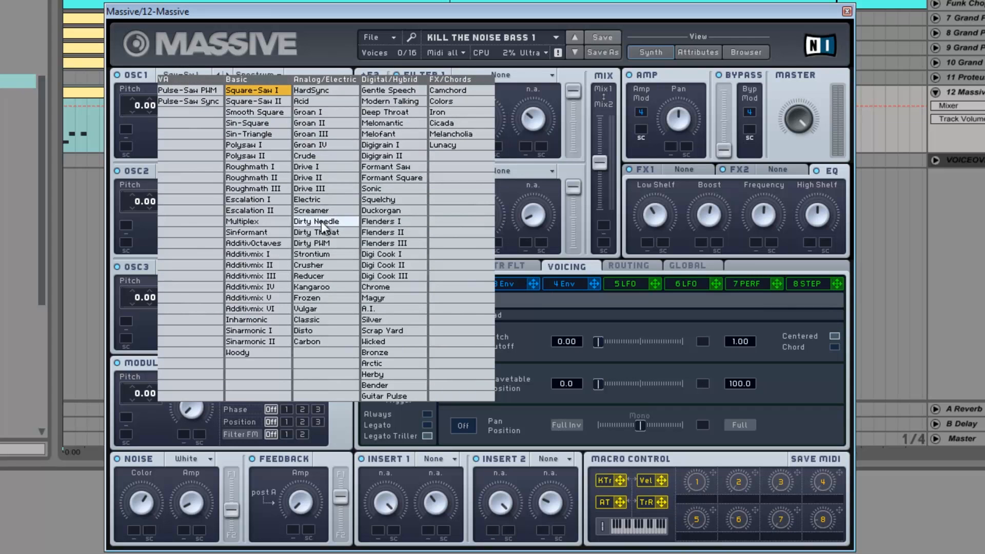
{"action": "left_click", "coordinate": [380, 288]}
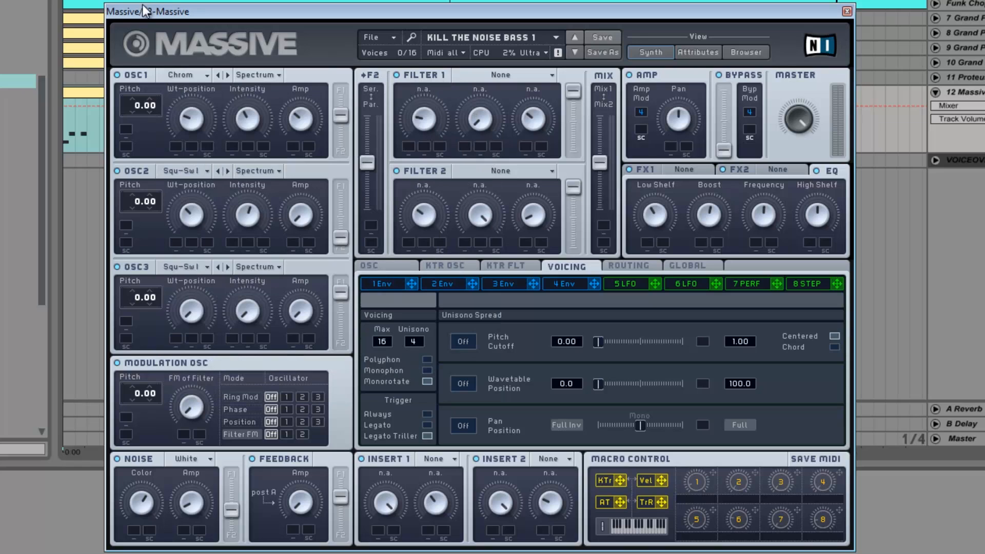
{"action": "left_click", "coordinate": [272, 75]}
- Set oscillator 2's wavetable to Duckorgan and its mode to Bend +
{"action": "left_click", "coordinate": [190, 169]}
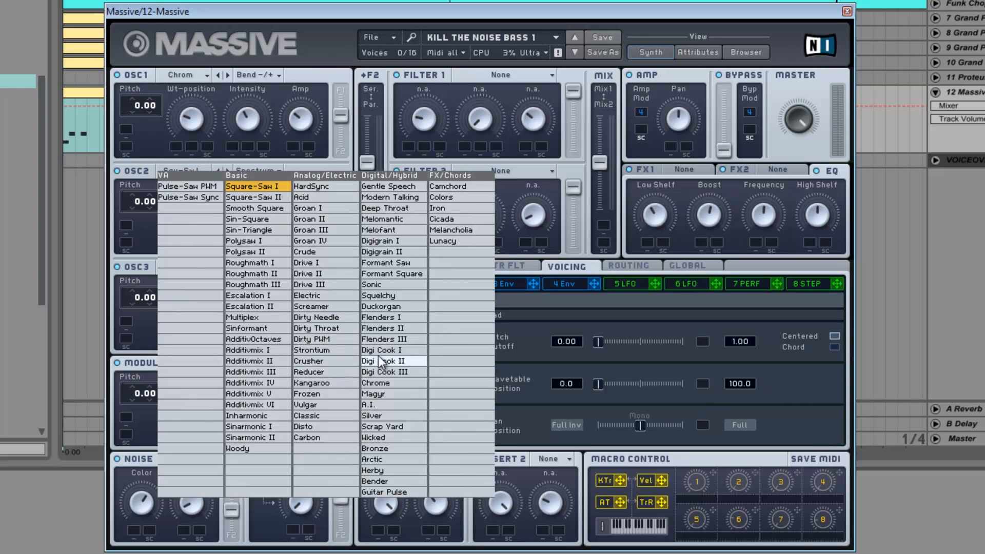
{"action": "left_click", "coordinate": [398, 306]}
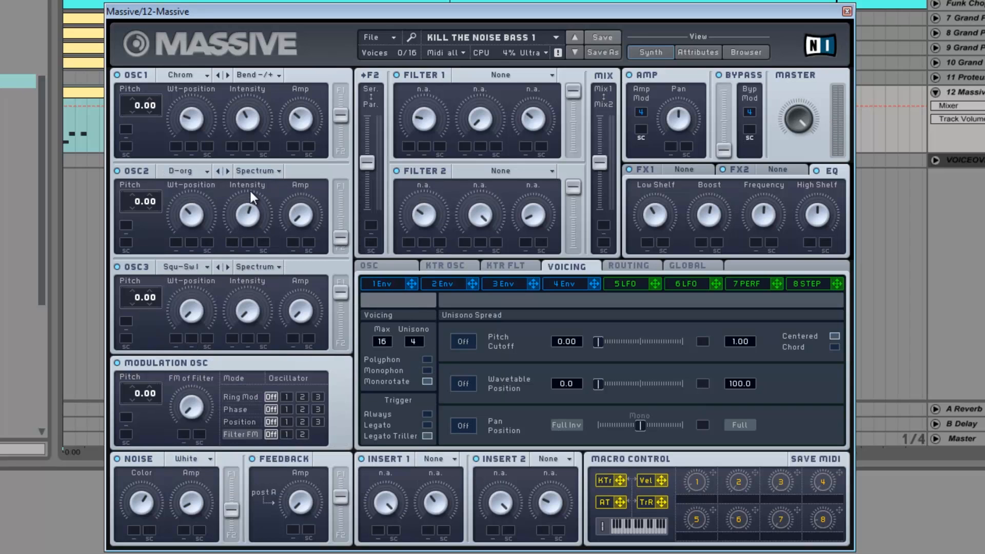
{"action": "left_click", "coordinate": [258, 171]}
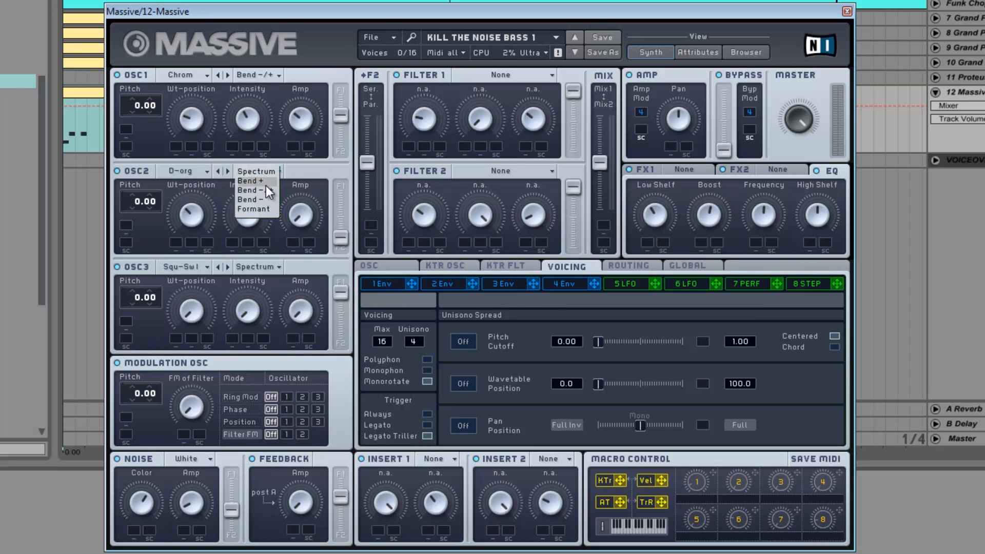
{"action": "left_click", "coordinate": [266, 185]}
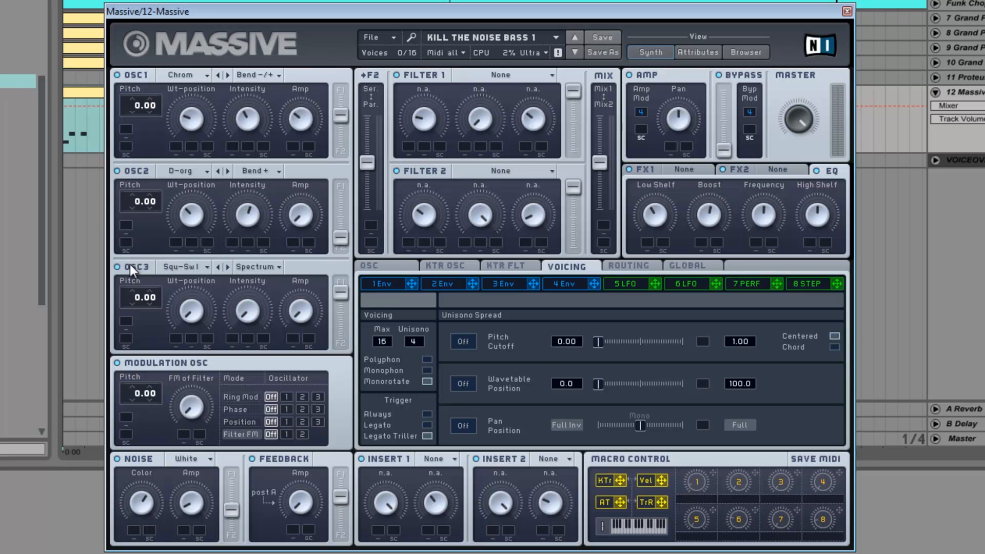
- Set oscillator 3's wavetable to A.I. and its mode to Bend -
{"action": "left_click", "coordinate": [186, 267]}
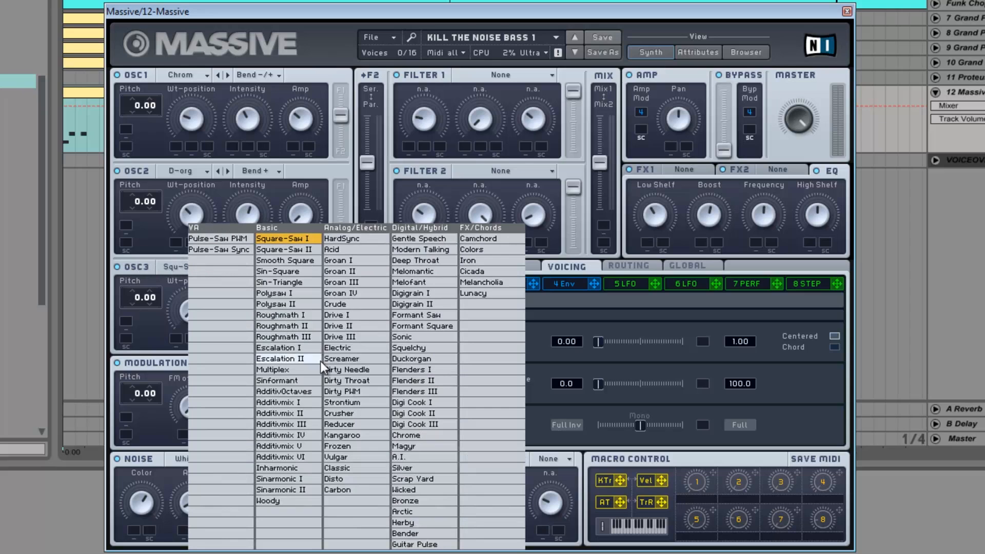
{"action": "left_click", "coordinate": [420, 458]}
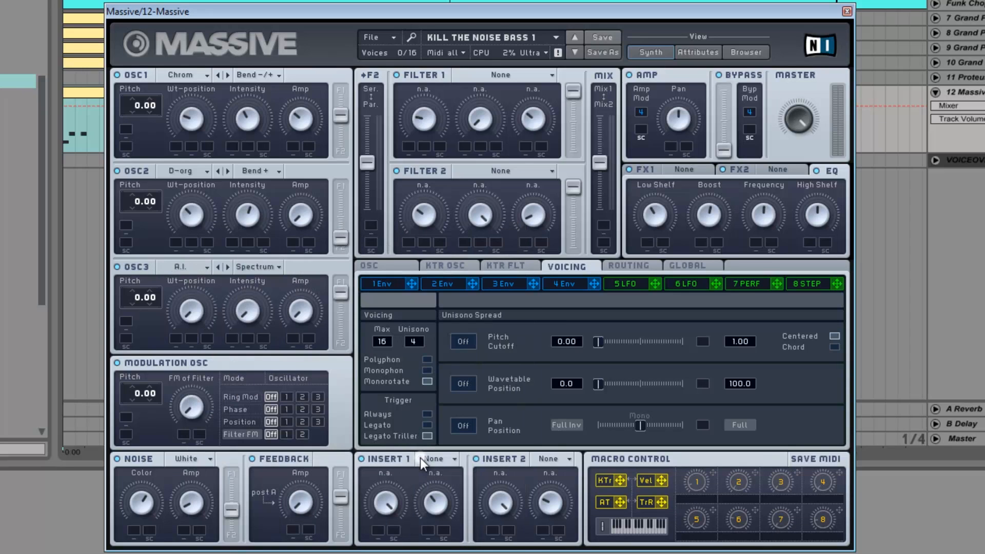
{"action": "left_click", "coordinate": [239, 266]}
{"action": "left_click", "coordinate": [258, 296]}
- Set the pitch of oscillators 1 and 2 to -12.00 and of oscillator 3 to -24.00
{"action": "left_click", "coordinate": [342, 120]}
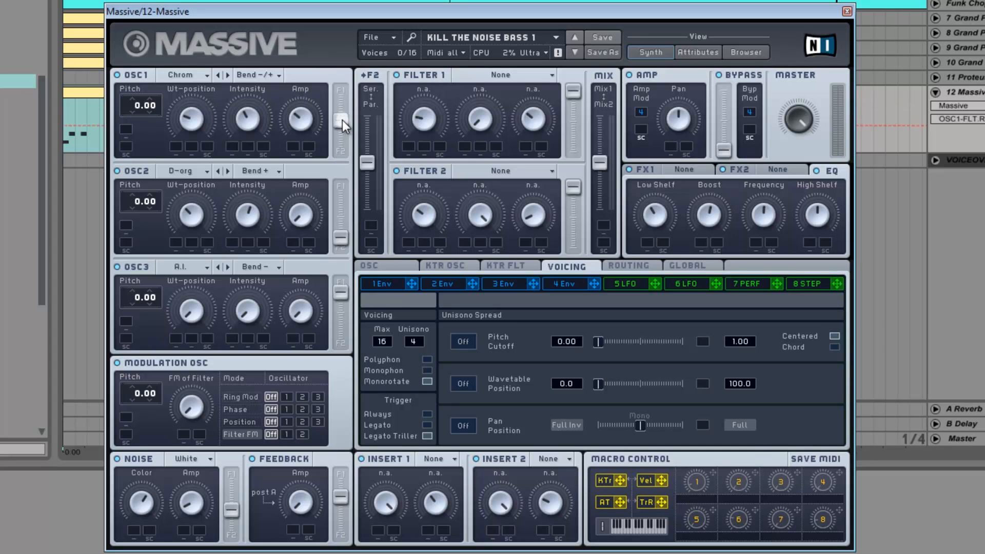
{"action": "left_click_drag", "start_coordinate": [340, 124], "coordinate": [344, 116]}
{"action": "left_click_drag", "start_coordinate": [139, 107], "coordinate": [131, 113]}
{"action": "left_click_drag", "start_coordinate": [138, 203], "coordinate": [134, 204]}
{"action": "left_click_drag", "start_coordinate": [138, 299], "coordinate": [137, 312]}
- Set the modulation oscillator's pitch to -24.00, routing Ring Mod to oscillator 2, Phase and Position to oscillator 1, and Filter FM to filter 1
{"action": "left_click_drag", "start_coordinate": [137, 396], "coordinate": [130, 400]}
{"action": "left_click", "coordinate": [246, 395]}
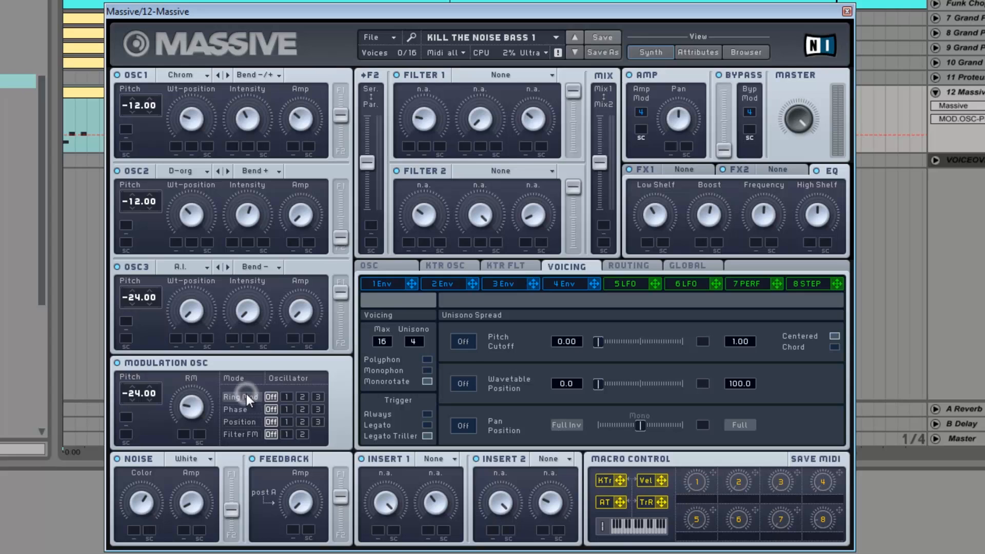
{"action": "left_click", "coordinate": [303, 398]}
{"action": "left_click", "coordinate": [255, 409]}
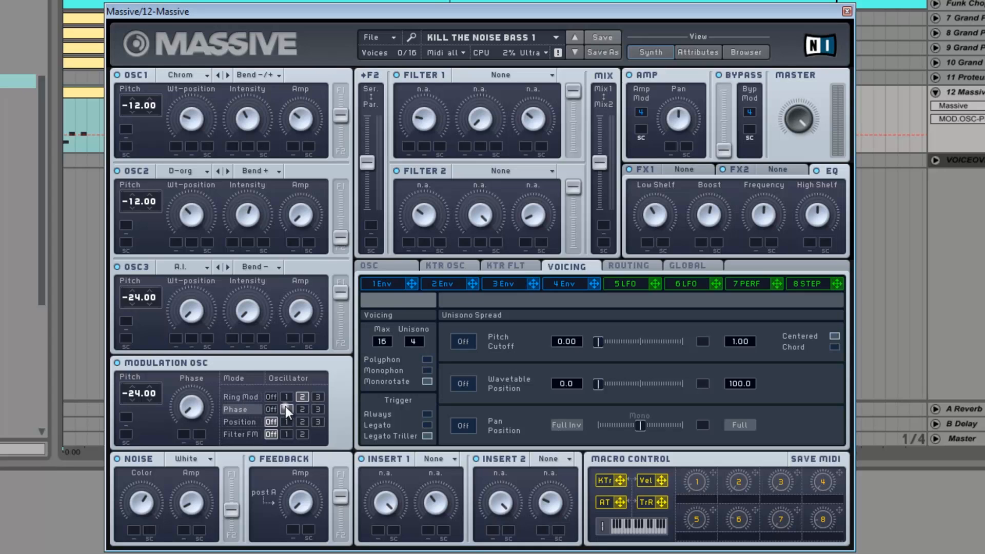
{"action": "left_click", "coordinate": [284, 423]}
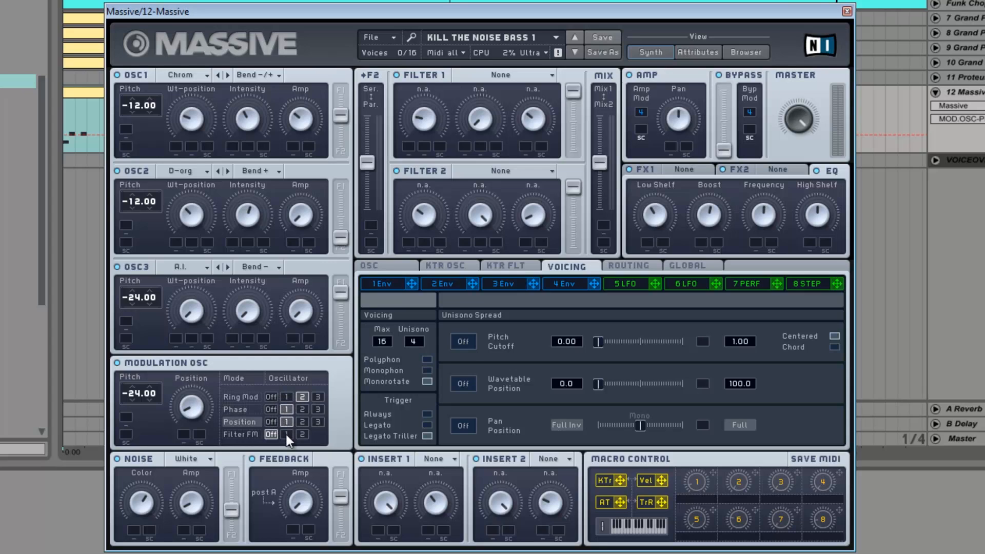
{"action": "left_click", "coordinate": [286, 434]}
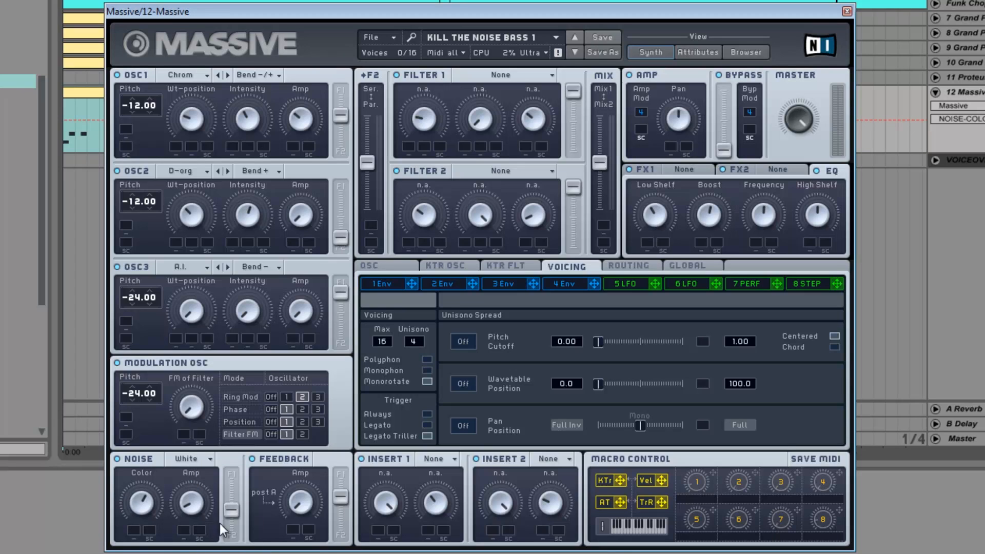
- Set the noise type to Metallic and assign macro 6 to modulate the feedback amp over a small upward range
{"action": "left_click", "coordinate": [197, 460]}
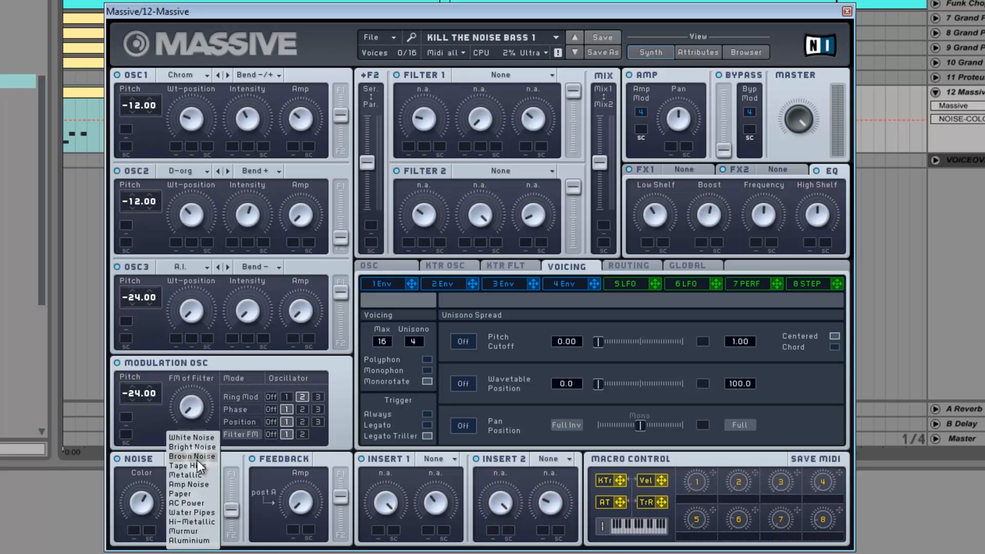
{"action": "left_click", "coordinate": [194, 476]}
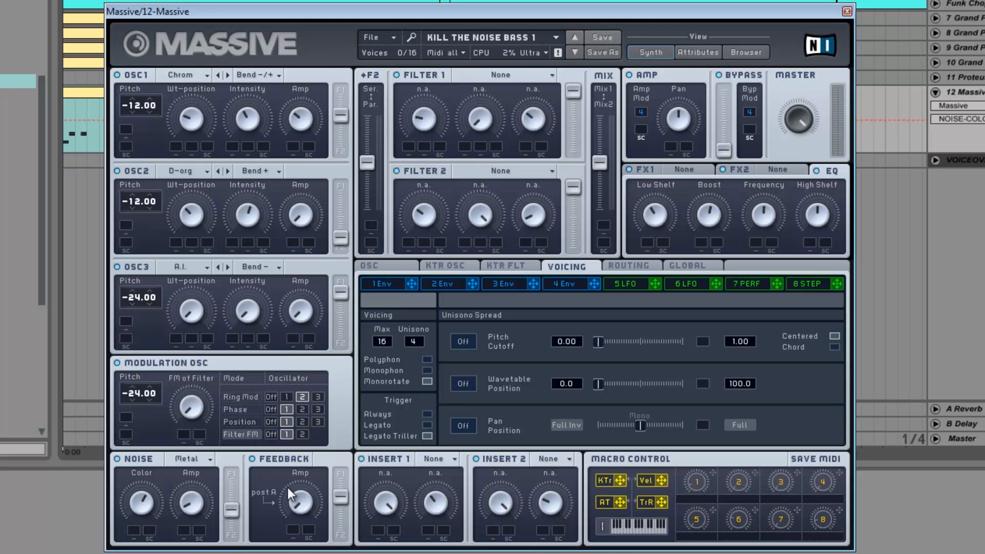
{"action": "left_click", "coordinate": [252, 459]}
{"action": "left_click", "coordinate": [306, 510]}
{"action": "left_click_drag", "start_coordinate": [756, 510], "coordinate": [294, 527]}
{"action": "left_click_drag", "start_coordinate": [289, 501], "coordinate": [287, 498]}
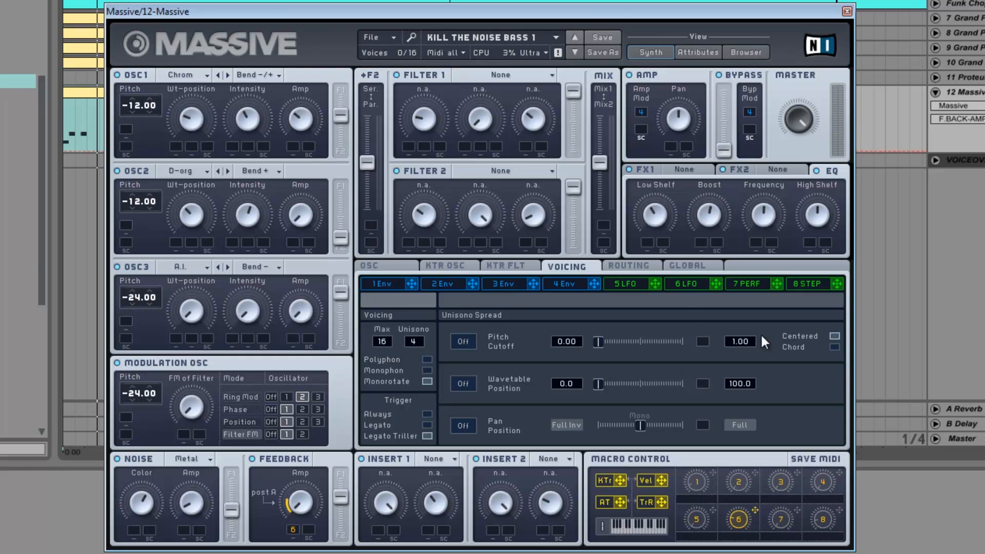
- Shift LFO 5's upper sine curve slightly and assign LFO 5 to oscillator 1's wavetable position, intensity and amp
{"action": "left_click", "coordinate": [626, 284]}
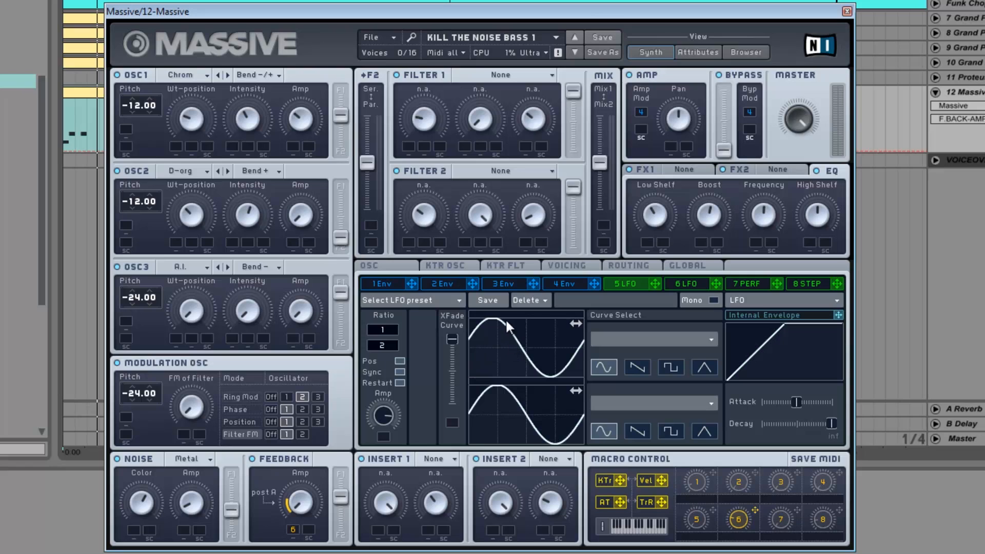
{"action": "left_click_drag", "start_coordinate": [509, 339], "coordinate": [502, 328]}
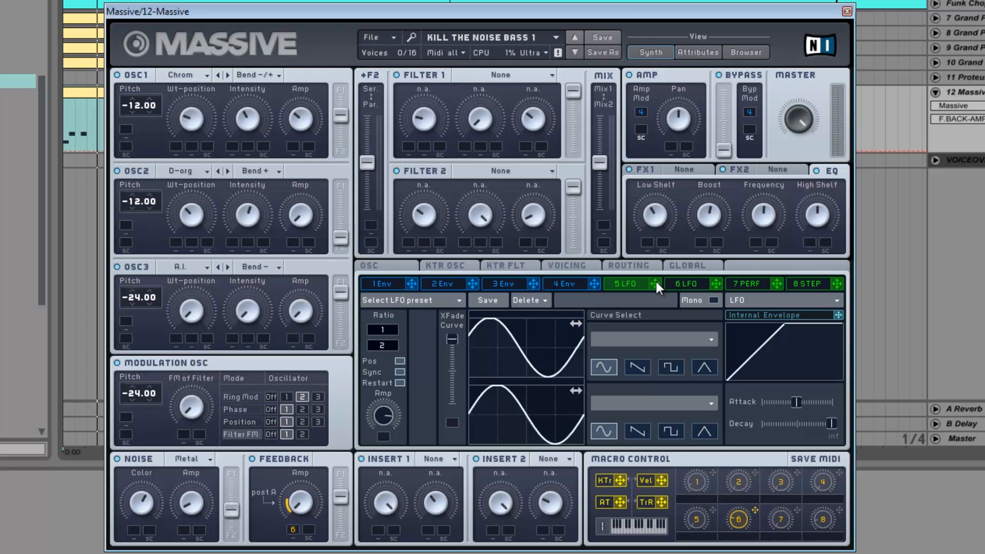
{"action": "left_click_drag", "start_coordinate": [656, 285], "coordinate": [229, 136]}
{"action": "left_click_drag", "start_coordinate": [177, 141], "coordinate": [176, 141]}
{"action": "left_click_drag", "start_coordinate": [176, 140], "coordinate": [176, 143]}
{"action": "left_click_drag", "start_coordinate": [659, 283], "coordinate": [232, 144]}
{"action": "left_click_drag", "start_coordinate": [654, 283], "coordinate": [305, 164]}
{"action": "left_click_drag", "start_coordinate": [290, 142], "coordinate": [290, 143]}
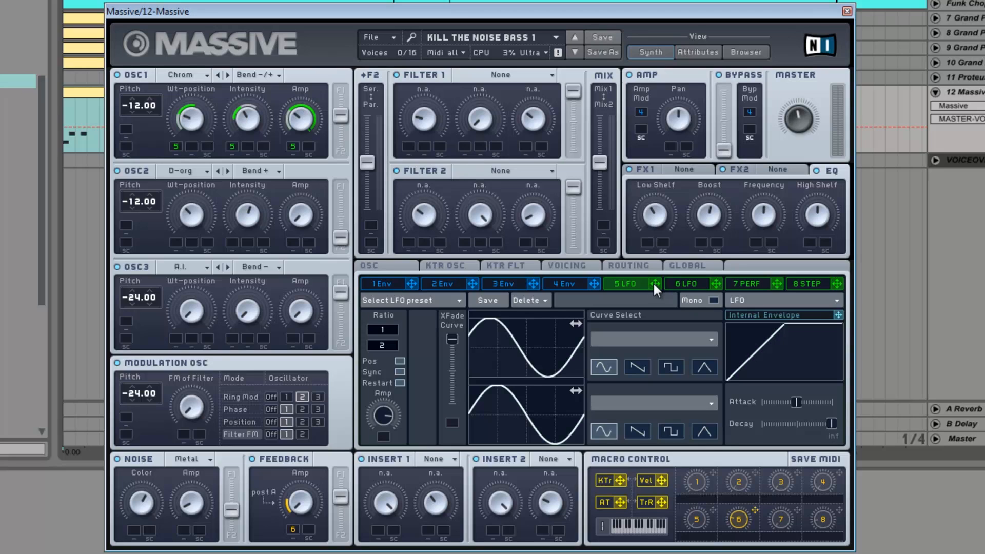
- Assign LFO 5 to modulate oscillator 2's wavetable position, intensity and amp
{"action": "left_click_drag", "start_coordinate": [654, 284], "coordinate": [194, 239]}
{"action": "left_click_drag", "start_coordinate": [175, 242], "coordinate": [175, 243]}
{"action": "left_click_drag", "start_coordinate": [657, 285], "coordinate": [230, 240]}
{"action": "left_click_drag", "start_coordinate": [657, 285], "coordinate": [291, 210]}
- Assign LFO 5 to modulate oscillator 3's intensity and amp
{"action": "left_click_drag", "start_coordinate": [655, 283], "coordinate": [191, 342]}
{"action": "left_click_drag", "start_coordinate": [230, 335], "coordinate": [230, 334]}
{"action": "left_click_drag", "start_coordinate": [654, 284], "coordinate": [290, 340]}
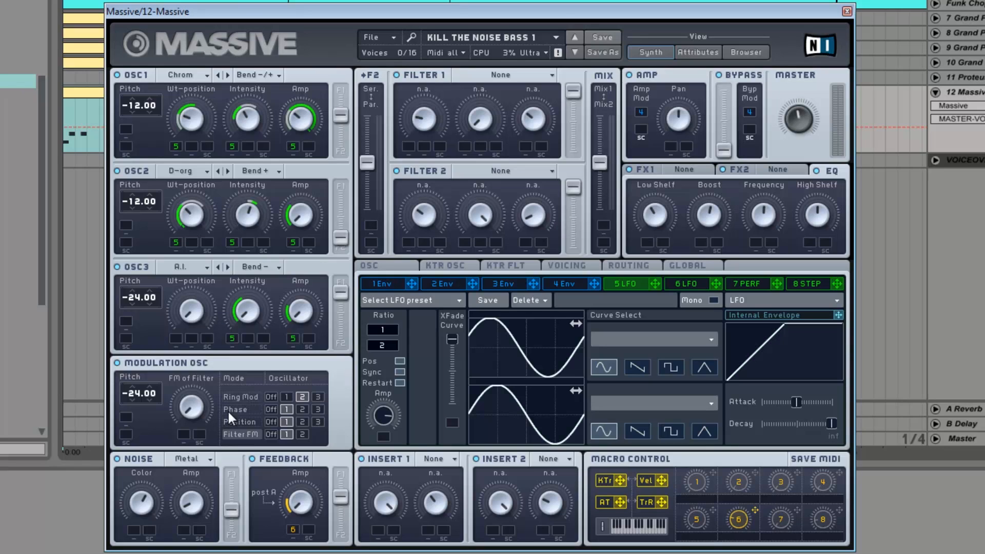
- Assign LFO 5 to modulate the modulation oscillator's Position and Filter FM amounts
{"action": "left_click", "coordinate": [237, 397]}
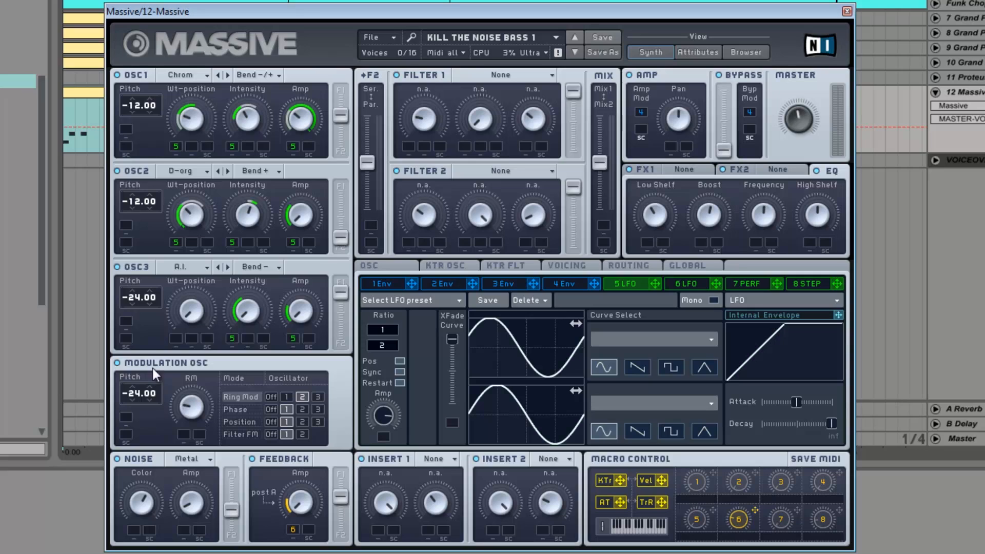
{"action": "left_click", "coordinate": [248, 409]}
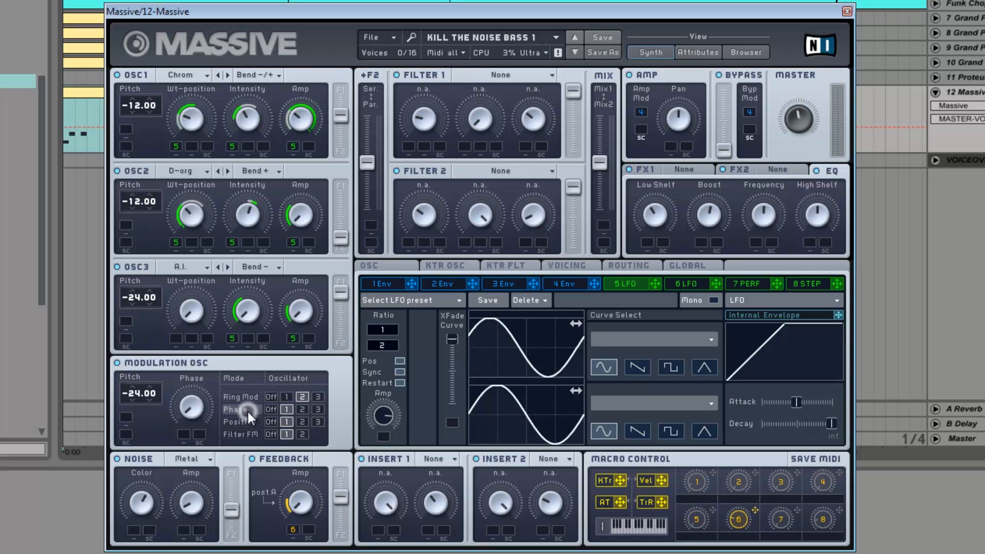
{"action": "left_click", "coordinate": [193, 415]}
{"action": "left_click", "coordinate": [247, 422]}
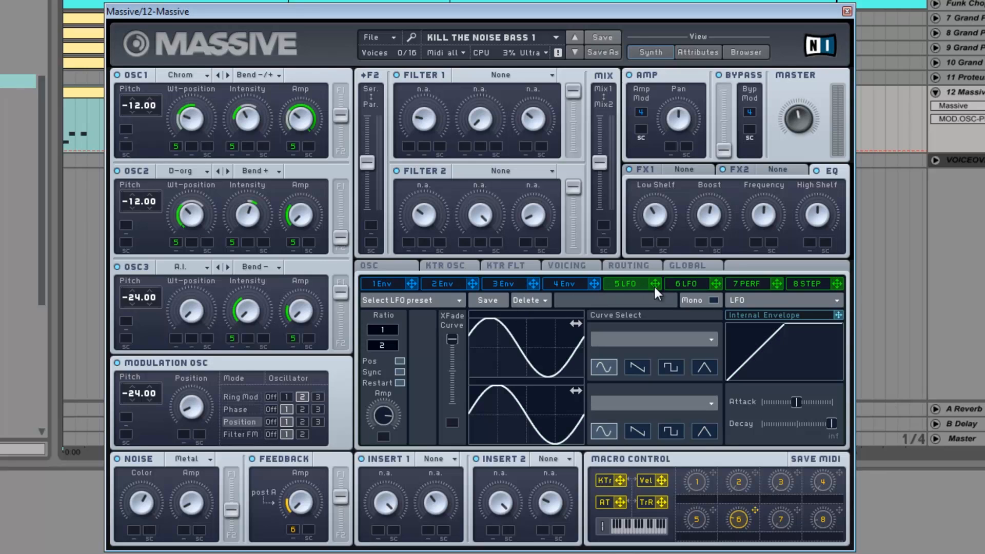
{"action": "left_click_drag", "start_coordinate": [655, 283], "coordinate": [182, 434]}
{"action": "left_click", "coordinate": [241, 435]}
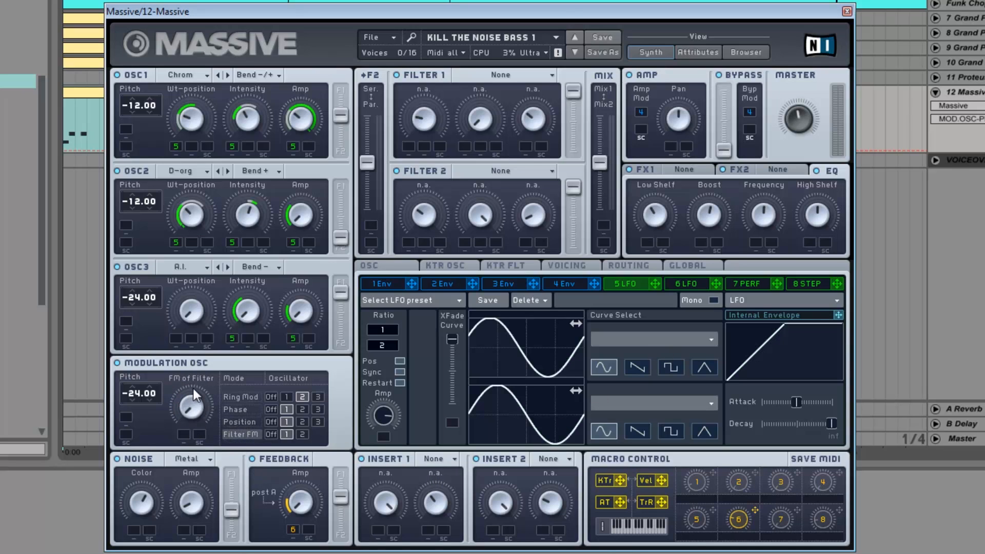
{"action": "left_click_drag", "start_coordinate": [656, 284], "coordinate": [185, 434]}
- Compare the modulation oscillator's Position and Filter FM modulation settings by switching between the two modes
{"action": "left_click", "coordinate": [238, 421]}
{"action": "left_click", "coordinate": [239, 435]}
{"action": "left_click", "coordinate": [237, 422]}
{"action": "left_click", "coordinate": [236, 434]}
{"action": "left_click", "coordinate": [236, 422]}
{"action": "left_click", "coordinate": [236, 436]}
{"action": "left_click", "coordinate": [237, 422]}
{"action": "left_click", "coordinate": [239, 435]}
{"action": "left_click", "coordinate": [238, 422]}
{"action": "left_click", "coordinate": [236, 435]}
- Assign LFO 5 to modulate the noise color with a wide range
{"action": "left_click_drag", "start_coordinate": [658, 282], "coordinate": [132, 529]}
{"action": "left_click_drag", "start_coordinate": [134, 529], "coordinate": [134, 547]}
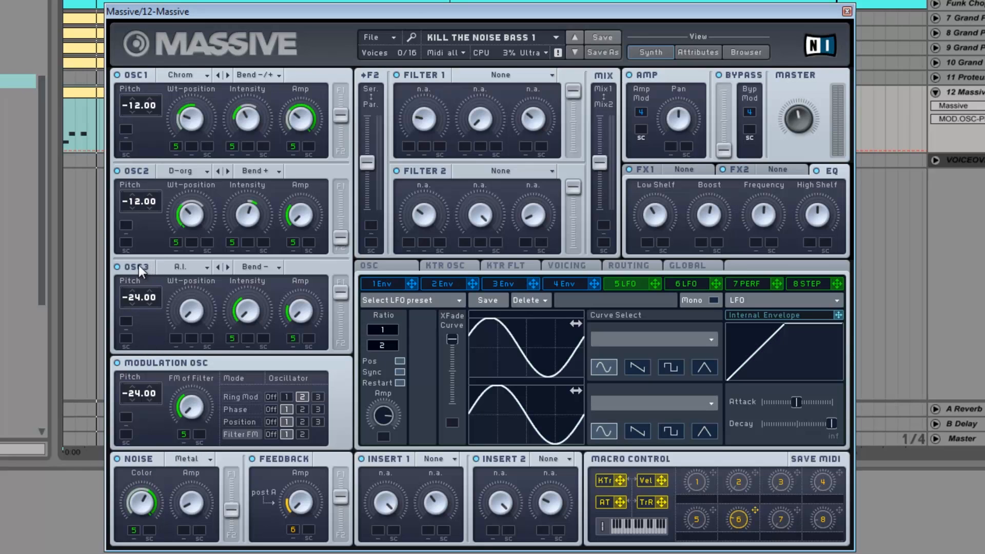
- Switch off oscillators 1, 2 and 3 and raise the master volume
{"action": "left_click", "coordinate": [137, 171]}
{"action": "left_click", "coordinate": [139, 76]}
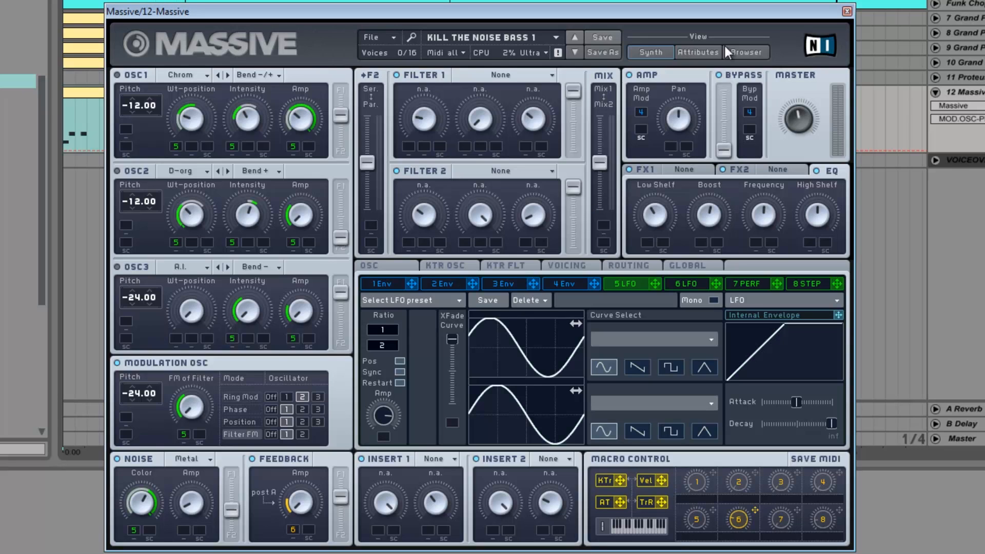
{"action": "left_click", "coordinate": [801, 119]}
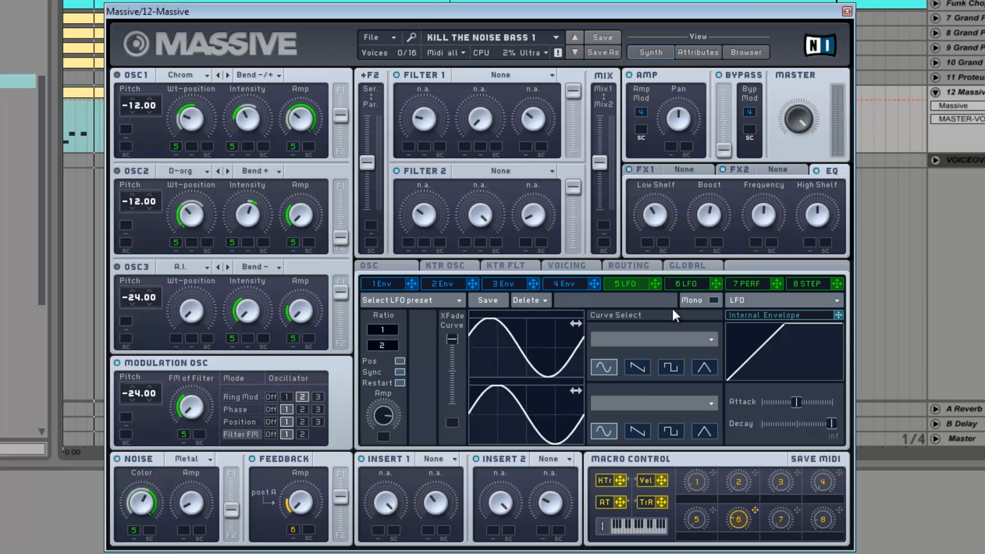
- Assign LFO 5 to modulate the noise amp
{"action": "left_click_drag", "start_coordinate": [655, 286], "coordinate": [183, 528]}
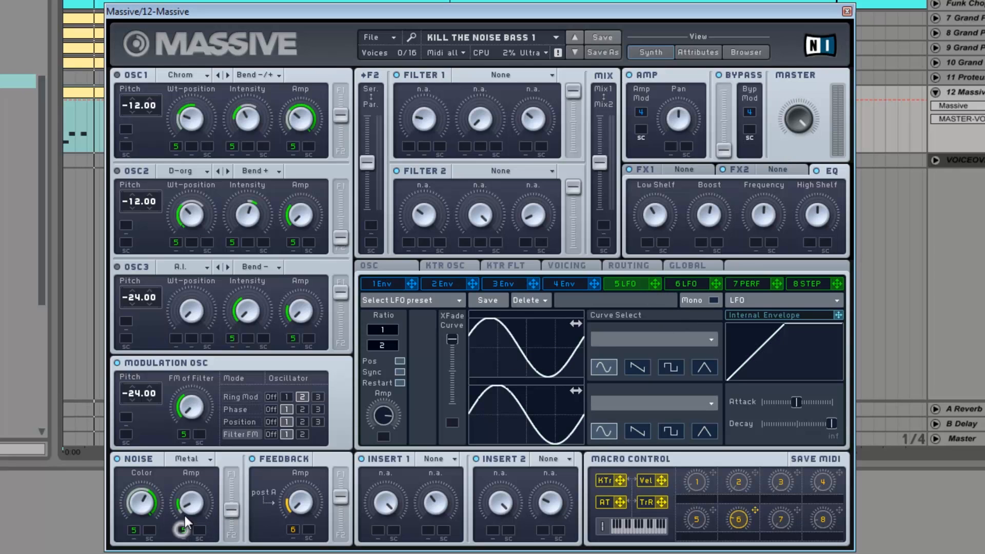
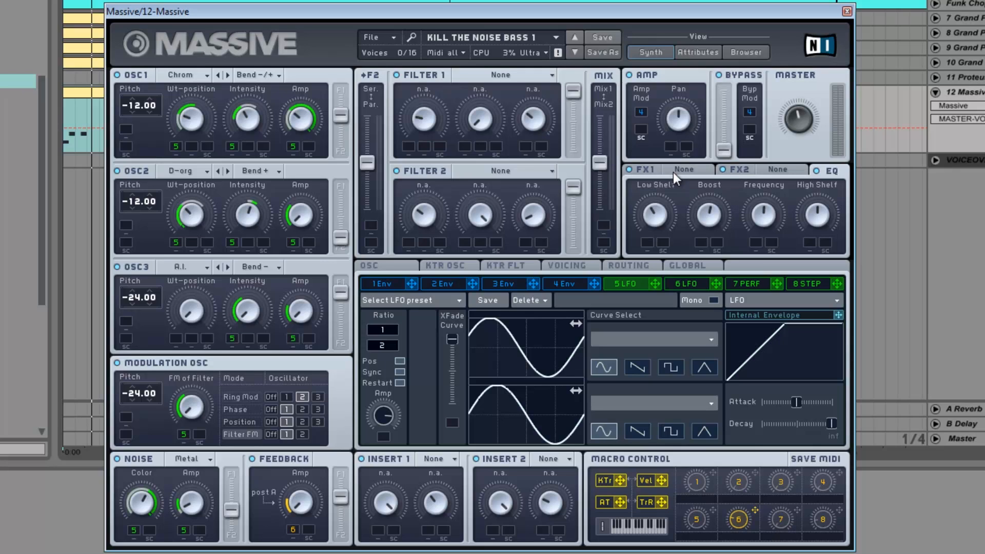
- Set Filter 1 to Double Notch and assign LFO 5 to modulate its cutoff
{"action": "left_click_drag", "start_coordinate": [415, 120], "coordinate": [399, 130]}
{"action": "left_click", "coordinate": [500, 77]}
{"action": "left_click", "coordinate": [476, 133]}
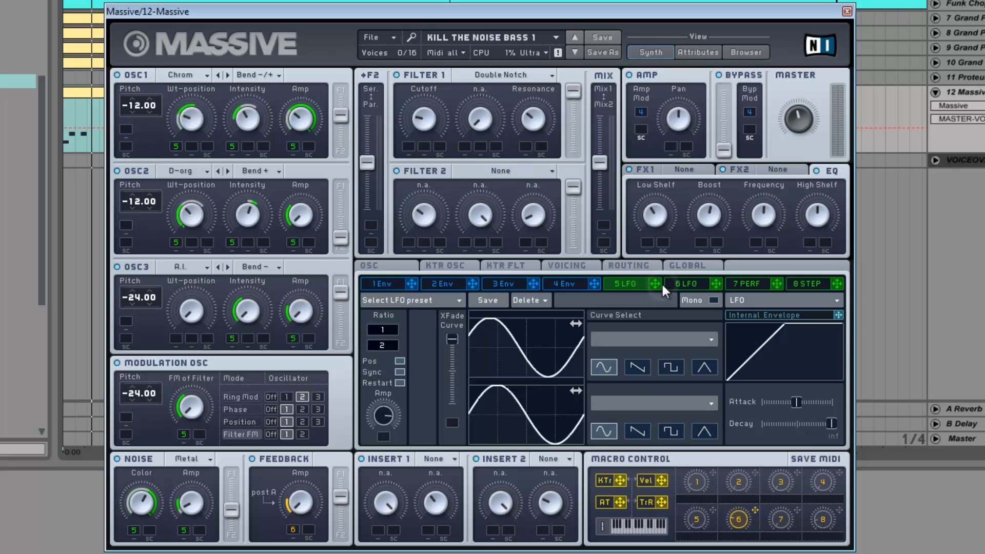
{"action": "left_click_drag", "start_coordinate": [655, 283], "coordinate": [410, 148]}
{"action": "key", "text": "space"}
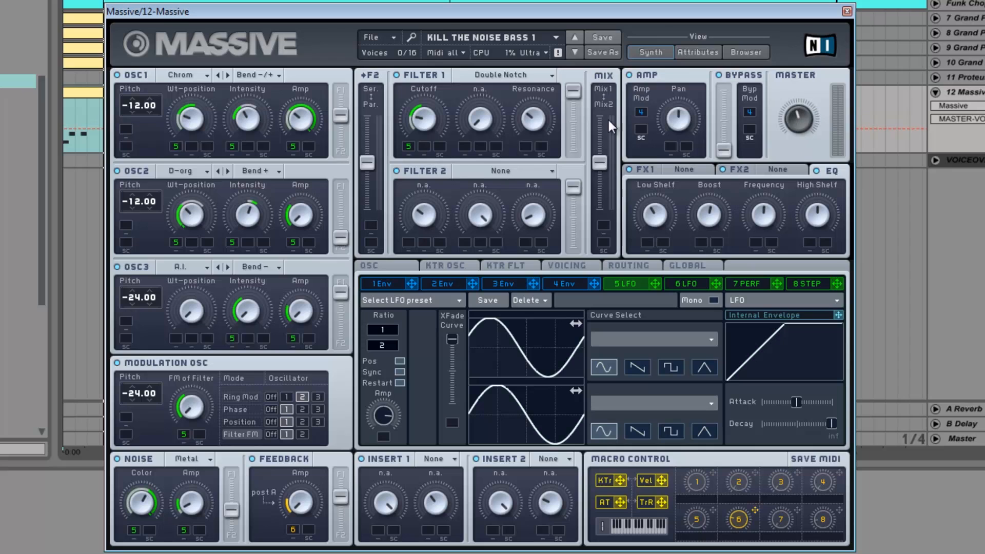
- Set Filter 2 to Comb and assign LFO 5 to modulate its pitch and feedback
{"action": "left_click", "coordinate": [497, 173]}
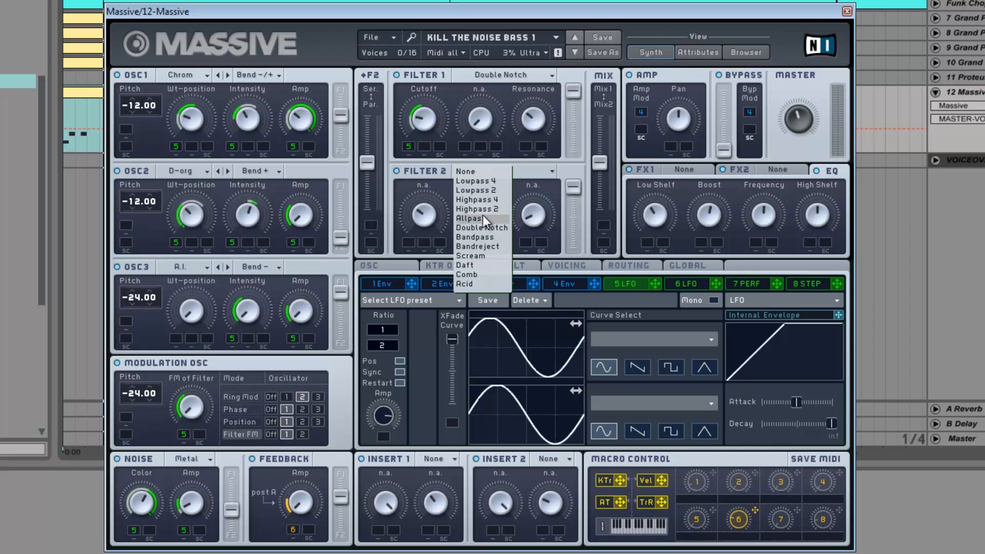
{"action": "left_click", "coordinate": [474, 273]}
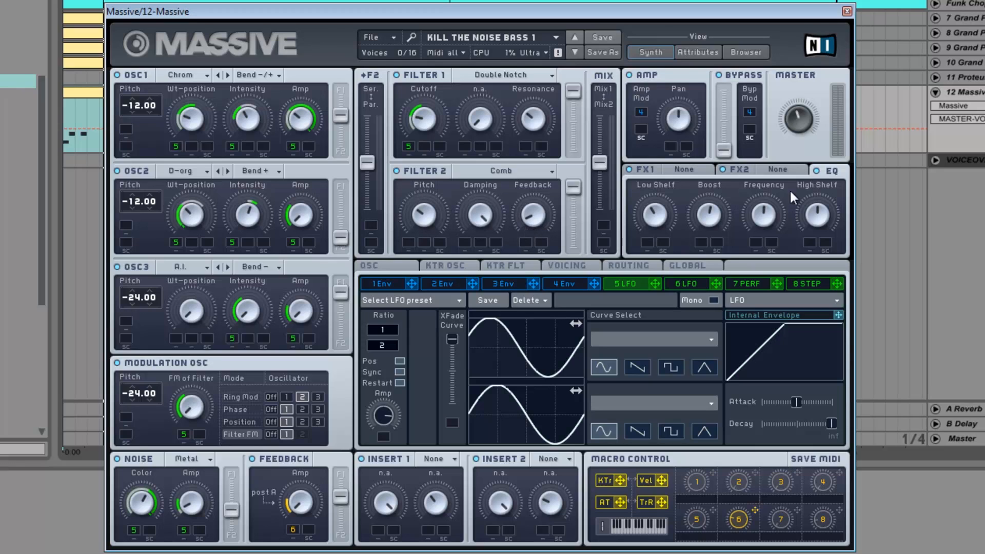
{"action": "left_click_drag", "start_coordinate": [658, 282], "coordinate": [408, 242]}
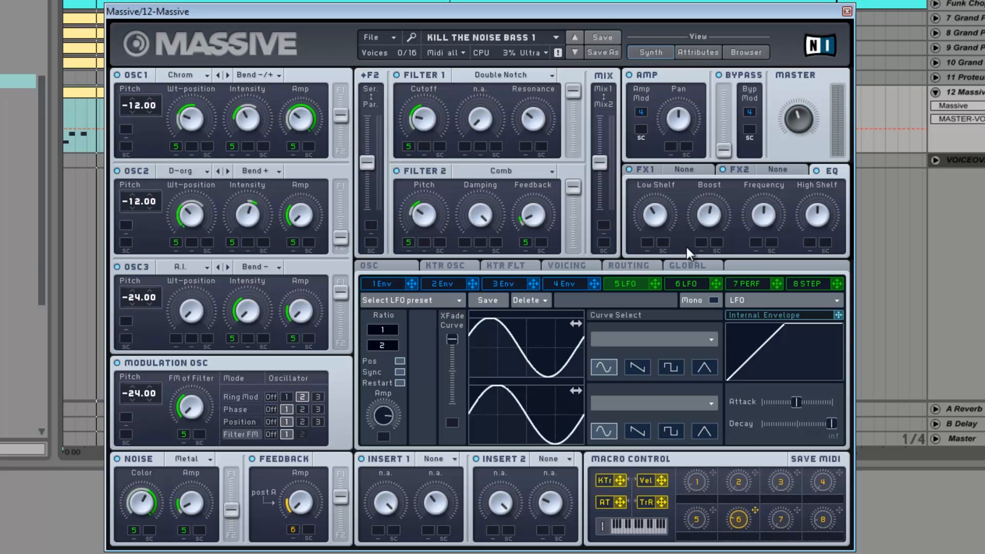
- Check the voicing settings and turn on Restart via Gate for the oscillator phases, comparing the sound with it off and on
{"action": "left_click", "coordinate": [563, 268]}
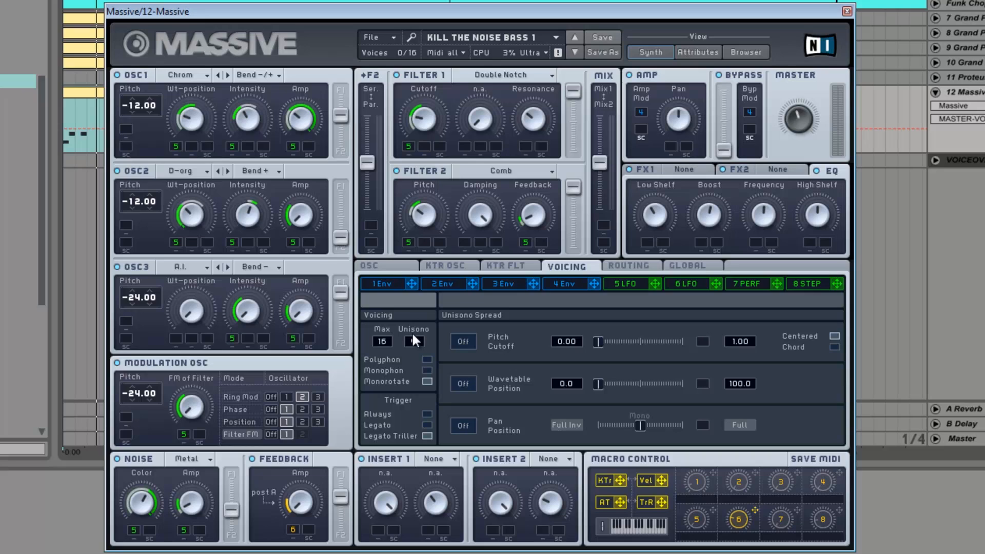
{"action": "left_click", "coordinate": [401, 266]}
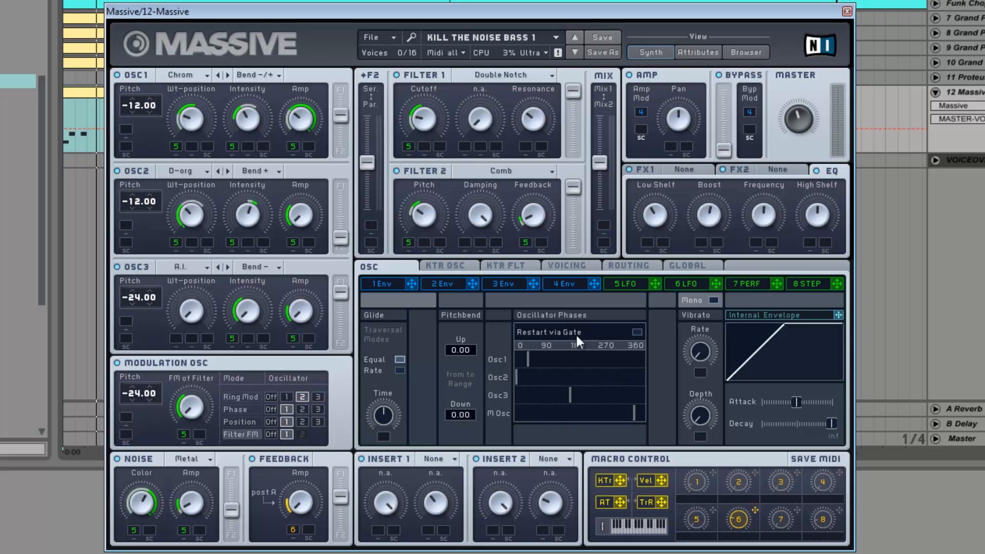
{"action": "left_click", "coordinate": [638, 333]}
{"action": "left_click", "coordinate": [983, 106]}
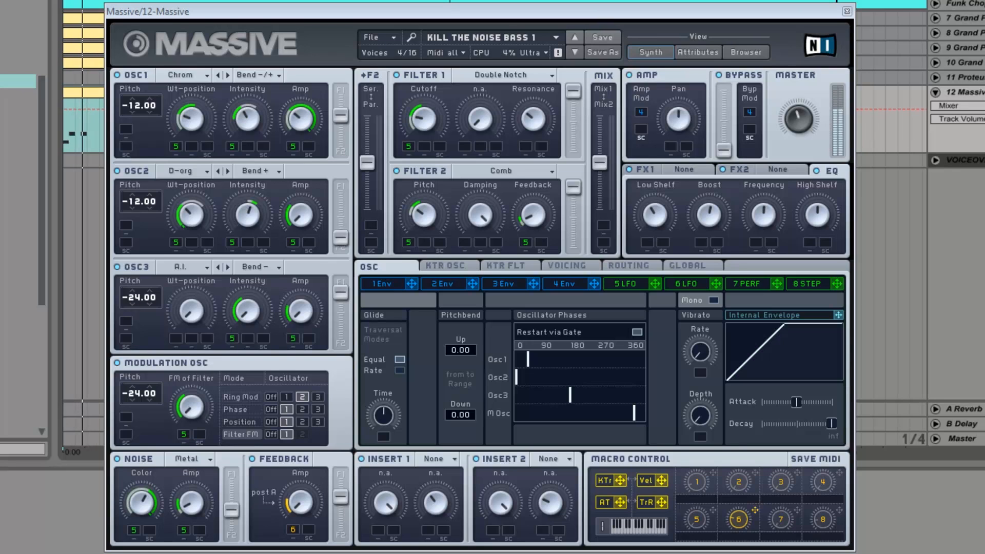
{"action": "left_click", "coordinate": [634, 332]}
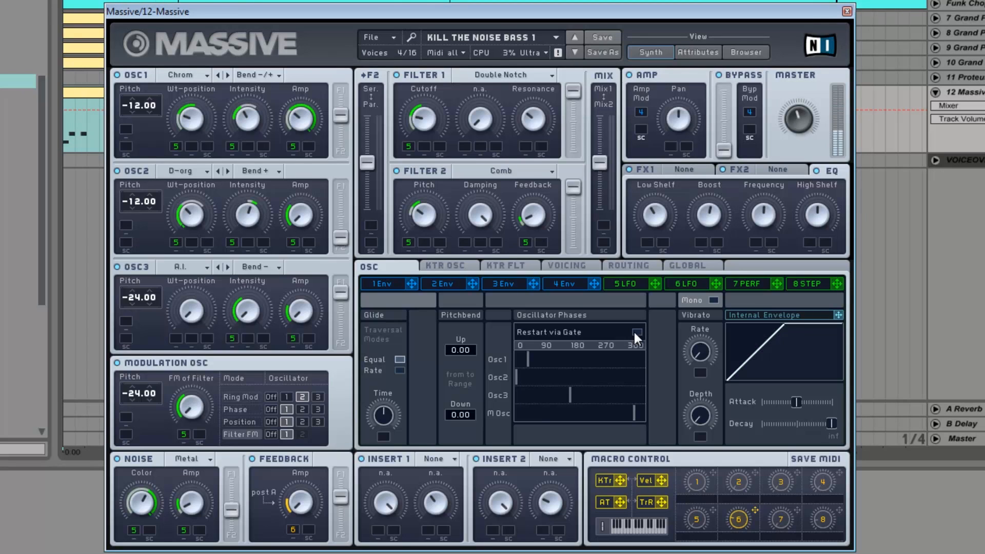
{"action": "left_click", "coordinate": [634, 332]}
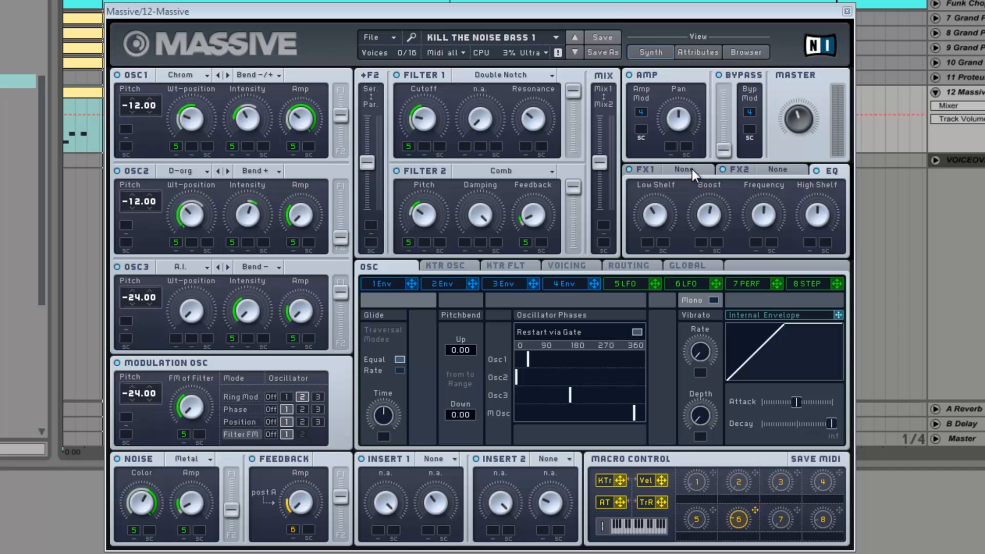
- Set FX1 to the C Tube effect and lower the master volume while playing the sound
{"action": "left_click", "coordinate": [655, 170]}
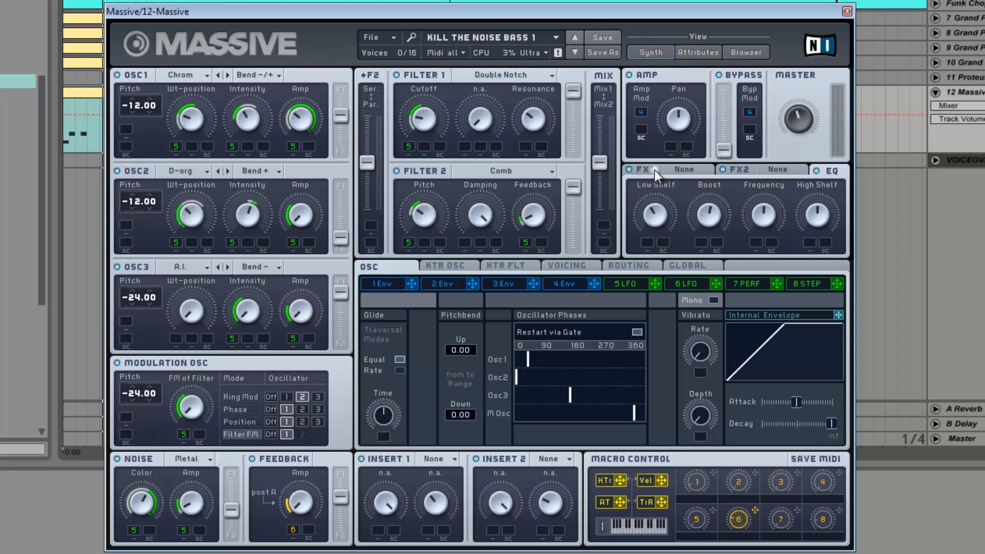
{"action": "left_click", "coordinate": [685, 170]}
{"action": "left_click", "coordinate": [679, 312]}
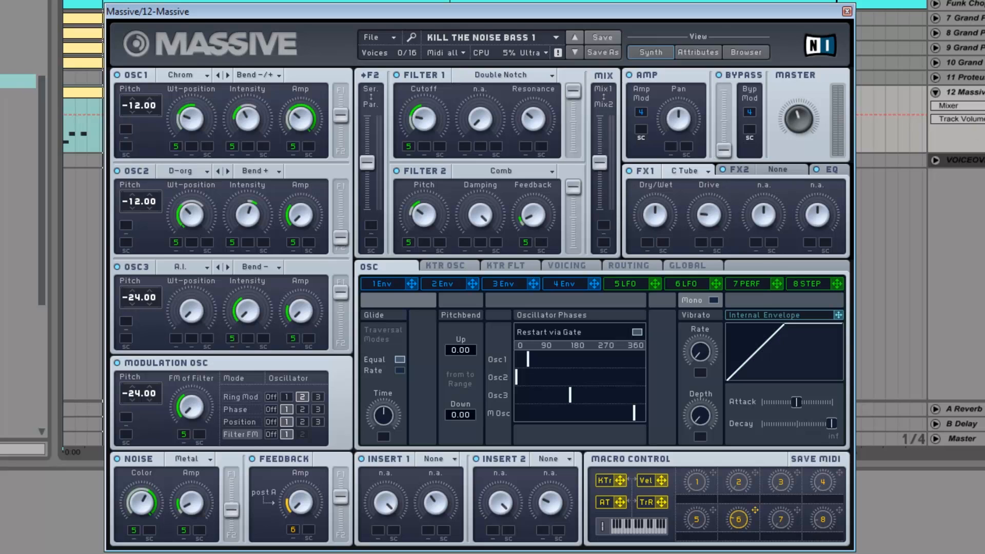
{"action": "left_click_drag", "start_coordinate": [794, 128], "coordinate": [794, 147]}
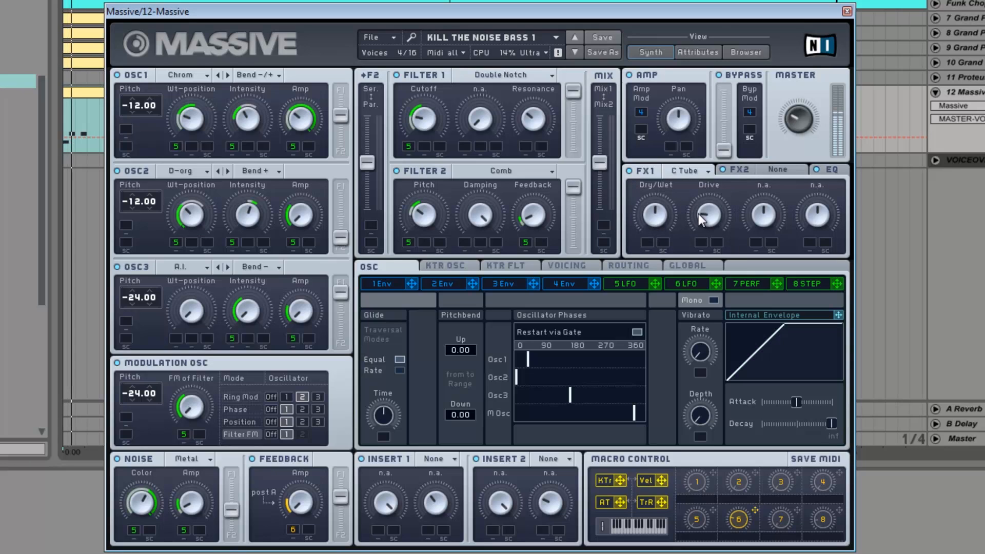
{"action": "left_click", "coordinate": [984, 106]}
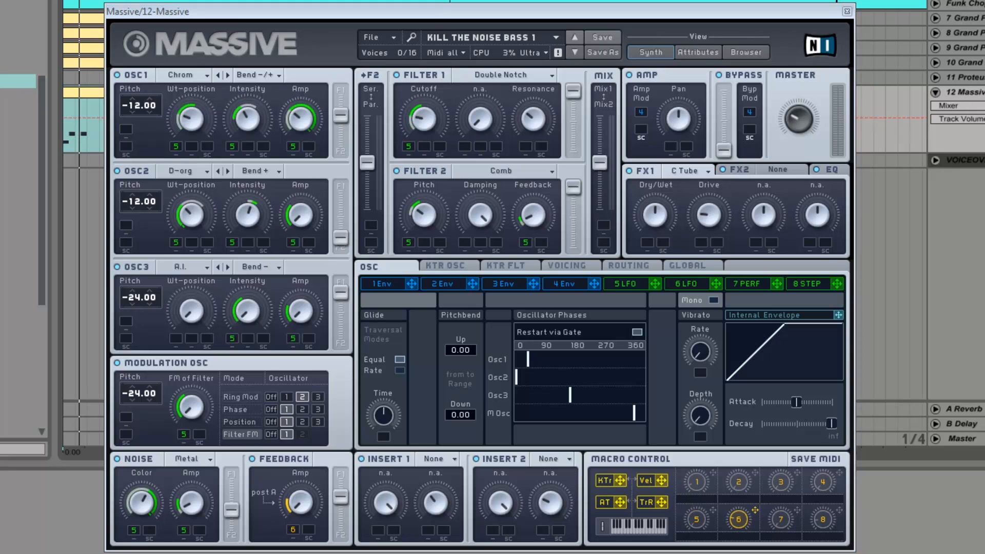
{"action": "key", "text": "space"}
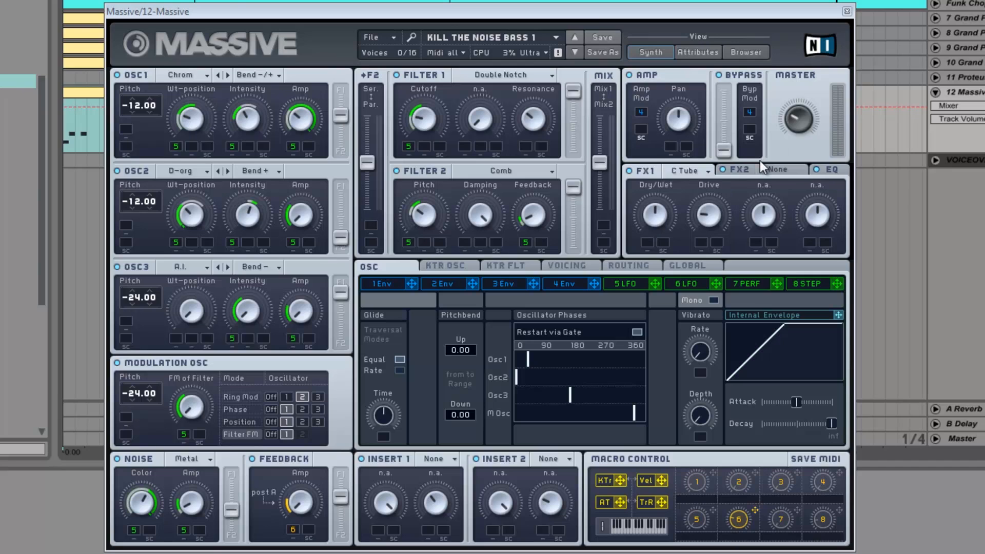
- Set FX2 to Dimension Expander and go to the Boost control of the EQ
{"action": "left_click", "coordinate": [784, 167]}
{"action": "left_click", "coordinate": [779, 171]}
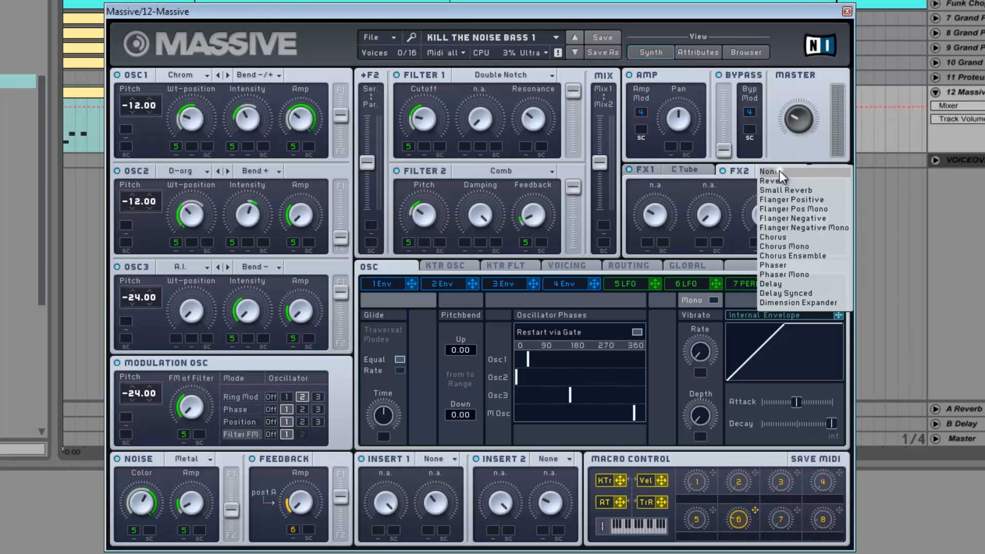
{"action": "left_click", "coordinate": [784, 300]}
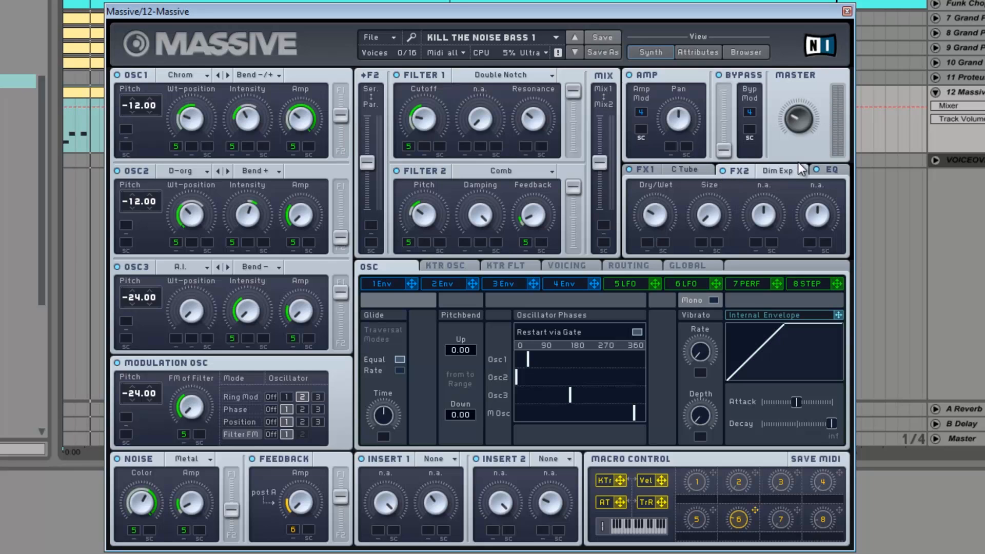
{"action": "left_click", "coordinate": [827, 171]}
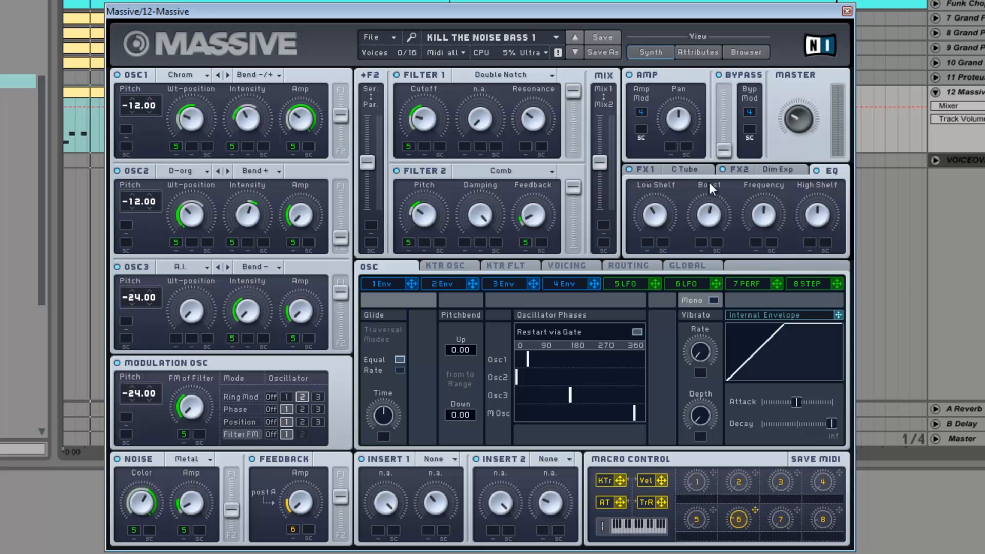
{"action": "left_click", "coordinate": [715, 217]}
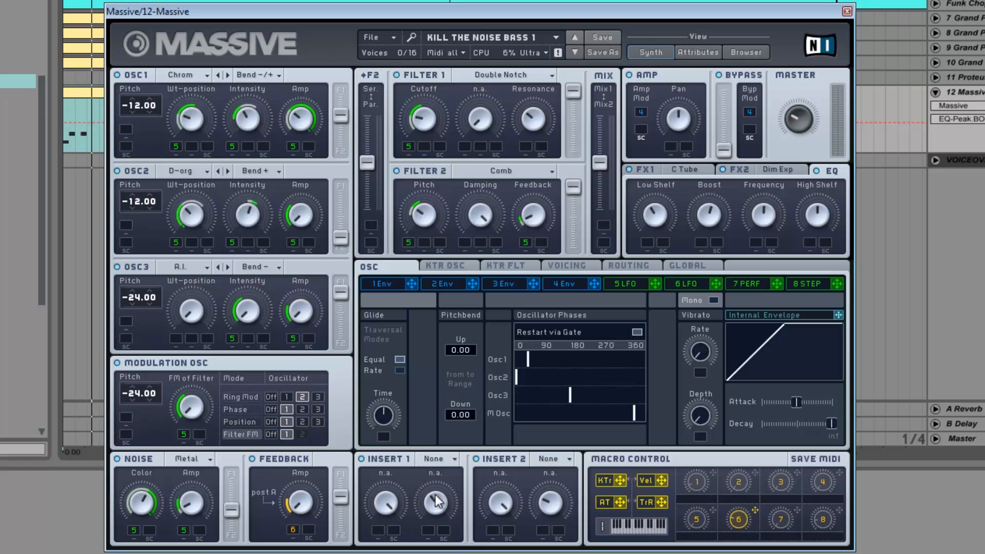
- Set Insert 1 to Parabolic Shaper and Insert 2 to Sine Shaper
{"action": "left_click", "coordinate": [429, 460]}
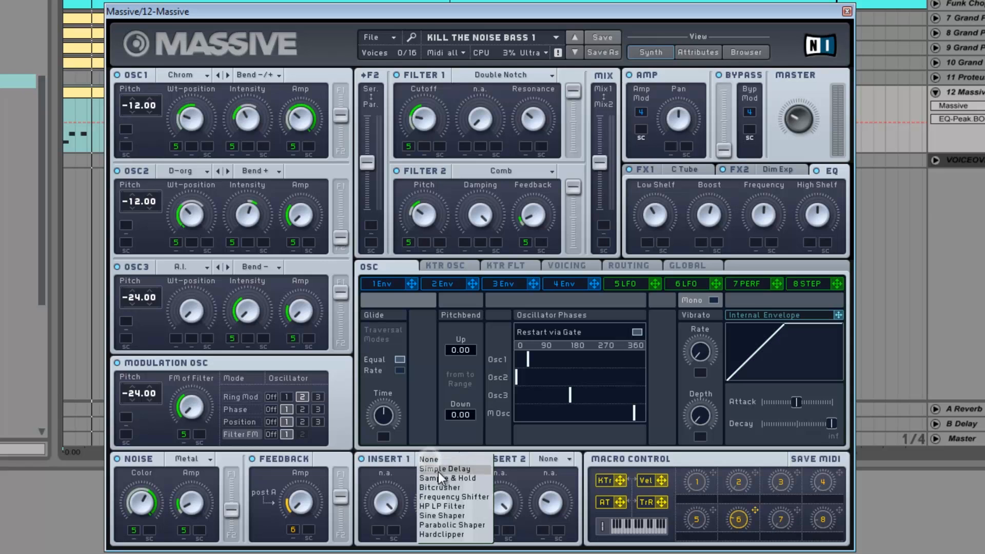
{"action": "left_click", "coordinate": [442, 524]}
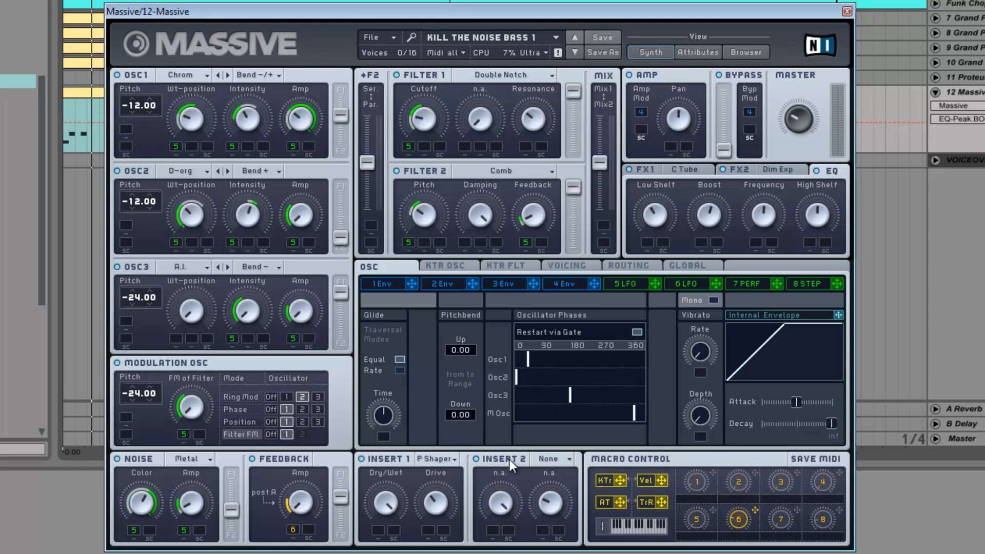
{"action": "left_click", "coordinate": [554, 460]}
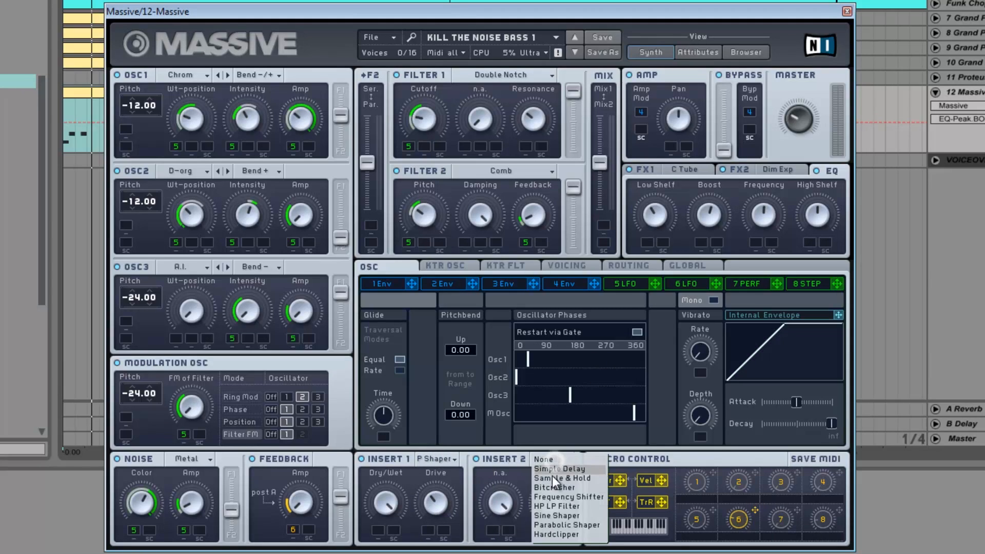
{"action": "left_click", "coordinate": [546, 517]}
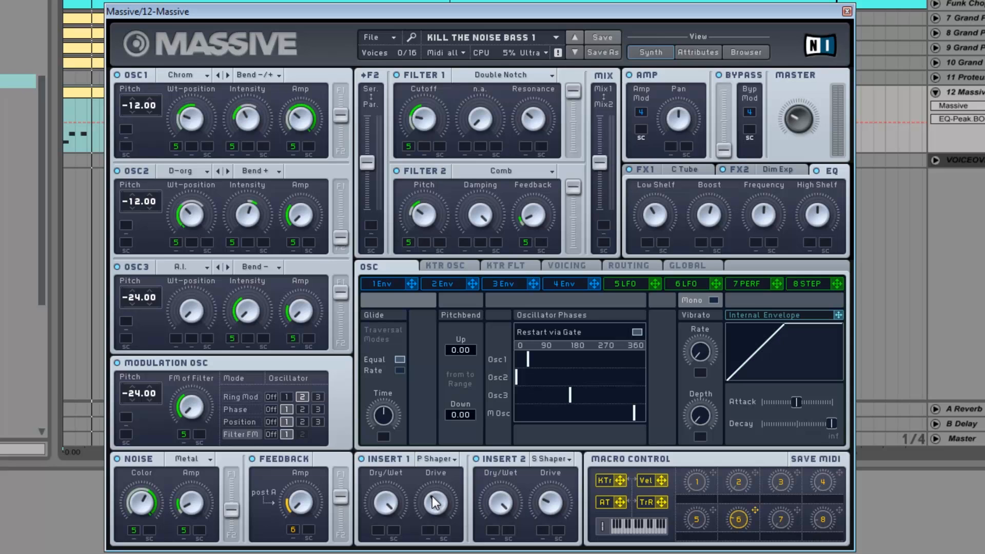
{"action": "left_click_drag", "start_coordinate": [434, 492], "coordinate": [434, 499]}
{"action": "left_click_drag", "start_coordinate": [841, 509], "coordinate": [393, 528]}
{"action": "right_click", "coordinate": [393, 529]}
{"action": "left_click", "coordinate": [408, 495]}
- Assign macro 8 to the dry/wet of Insert 1 and Insert 2, and sweep the macro up and back down
{"action": "left_click_drag", "start_coordinate": [840, 510], "coordinate": [380, 529]}
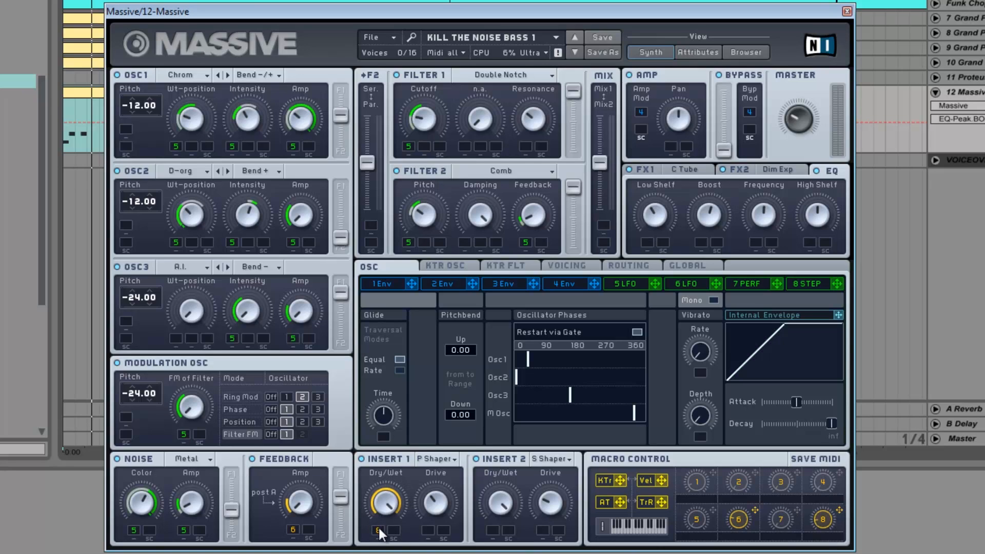
{"action": "left_click_drag", "start_coordinate": [838, 511], "coordinate": [490, 531]}
{"action": "left_click", "coordinate": [824, 524]}
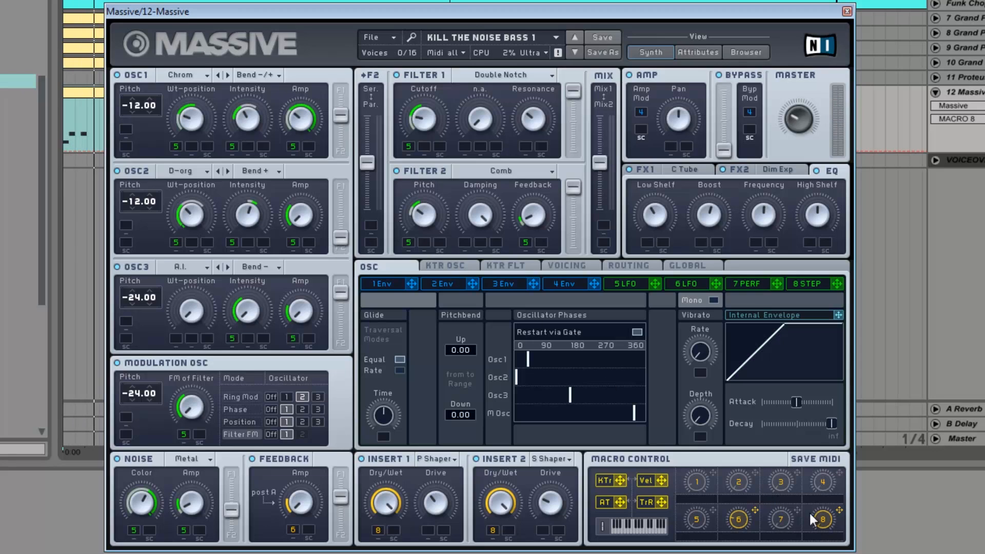
{"action": "left_click_drag", "start_coordinate": [824, 524], "coordinate": [824, 456]}
{"action": "left_click_drag", "start_coordinate": [825, 522], "coordinate": [826, 552]}
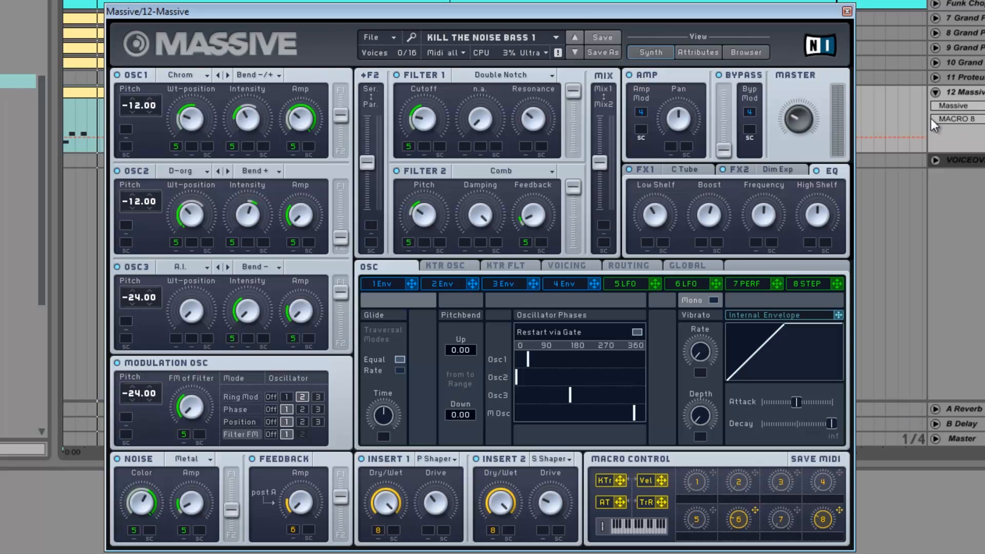
- Lower the 12 Massive track's volume to about -7.6 dB and reduce the track's height in the arrangement
{"action": "left_click_drag", "start_coordinate": [975, 153], "coordinate": [974, 167]}
{"action": "left_click_drag", "start_coordinate": [984, 105], "coordinate": [984, 117]}
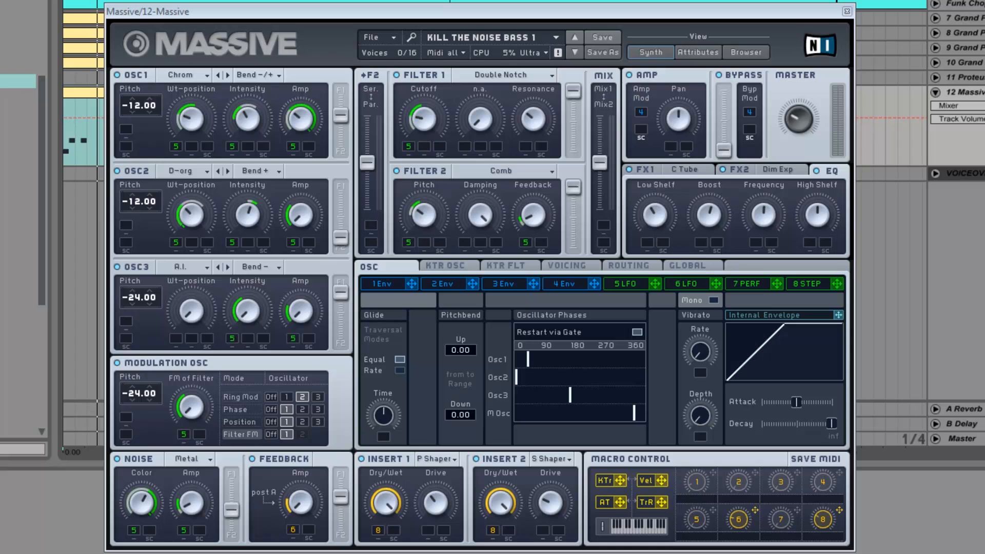
{"action": "left_click_drag", "start_coordinate": [975, 166], "coordinate": [975, 139]}
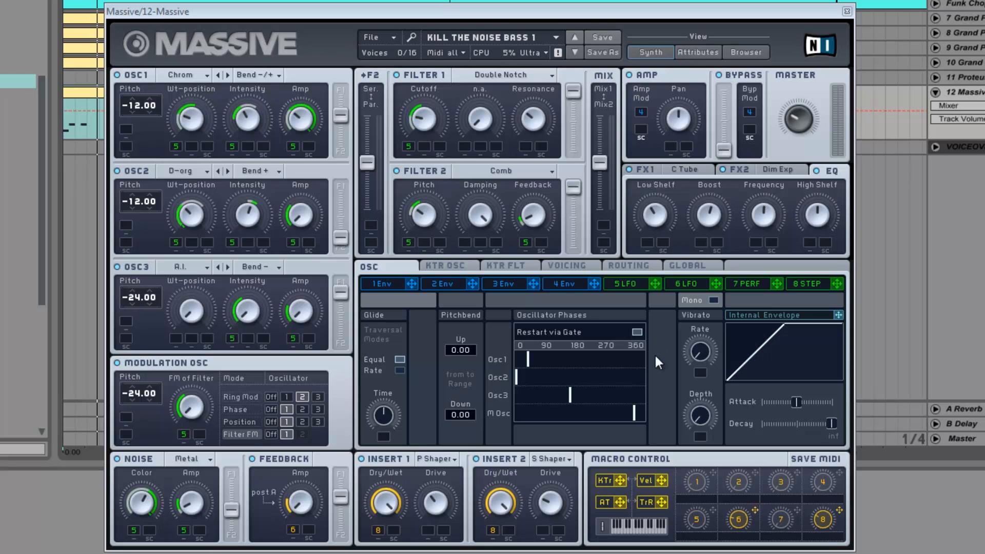
- Turn on the wavetable position and pan position unisono spread in the voicing settings
{"action": "left_click", "coordinate": [567, 265]}
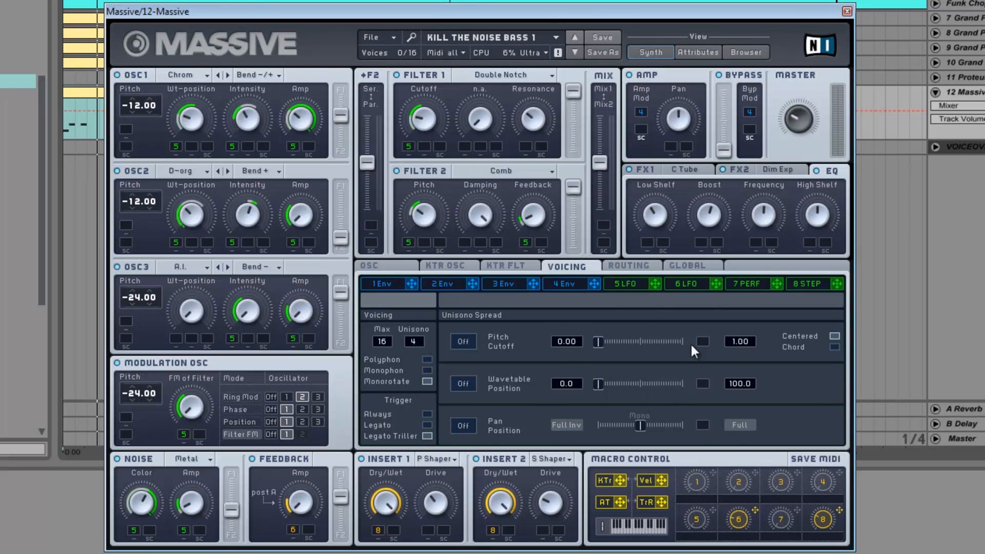
{"action": "left_click", "coordinate": [453, 426]}
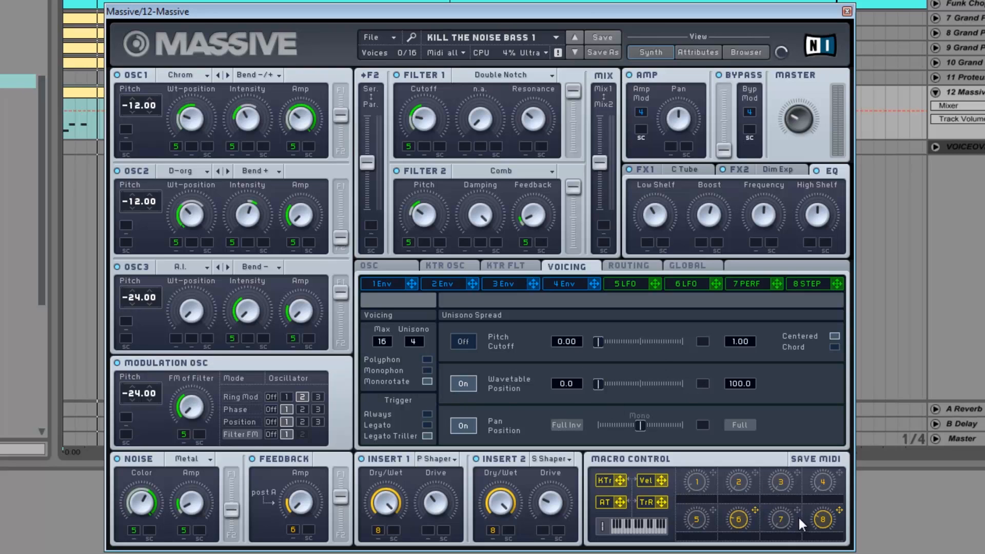
- Assign macro 5 to the wavetable position spread and macro 1 to the pan position spread, sweeping macro 5 to test it
{"action": "left_click_drag", "start_coordinate": [713, 508], "coordinate": [560, 389]}
{"action": "left_click_drag", "start_coordinate": [704, 382], "coordinate": [703, 383]}
{"action": "left_click_drag", "start_coordinate": [701, 520], "coordinate": [690, 451]}
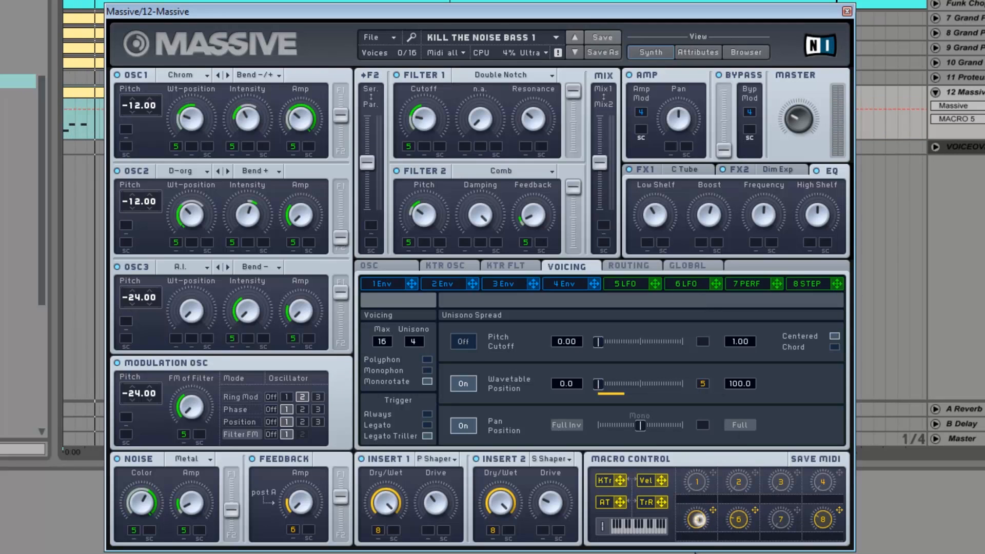
{"action": "mouse_move", "coordinate": [706, 516]}
{"action": "left_mouse_down"}
{"action": "mouse_move", "coordinate": [697, 529]}
{"action": "mouse_move", "coordinate": [706, 491]}
{"action": "mouse_move", "coordinate": [707, 528]}
{"action": "mouse_move", "coordinate": [716, 491]}
{"action": "mouse_move", "coordinate": [700, 516]}
{"action": "mouse_move", "coordinate": [712, 518]}
{"action": "mouse_move", "coordinate": [696, 527]}
{"action": "mouse_move", "coordinate": [699, 513]}
{"action": "mouse_move", "coordinate": [691, 523]}
{"action": "left_mouse_up"}
{"action": "key", "text": "space"}
{"action": "key", "text": "space"}
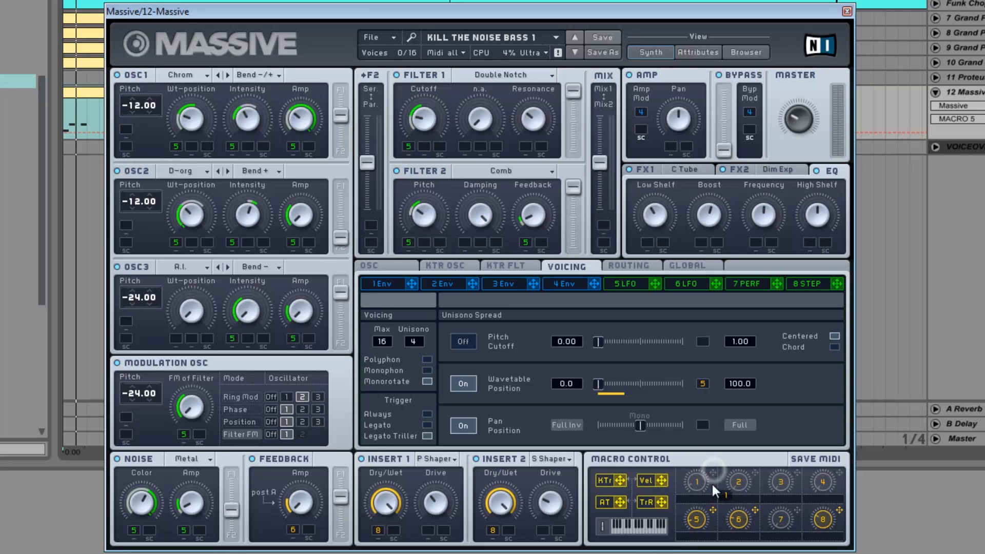
{"action": "left_click_drag", "start_coordinate": [701, 425], "coordinate": [701, 425]}
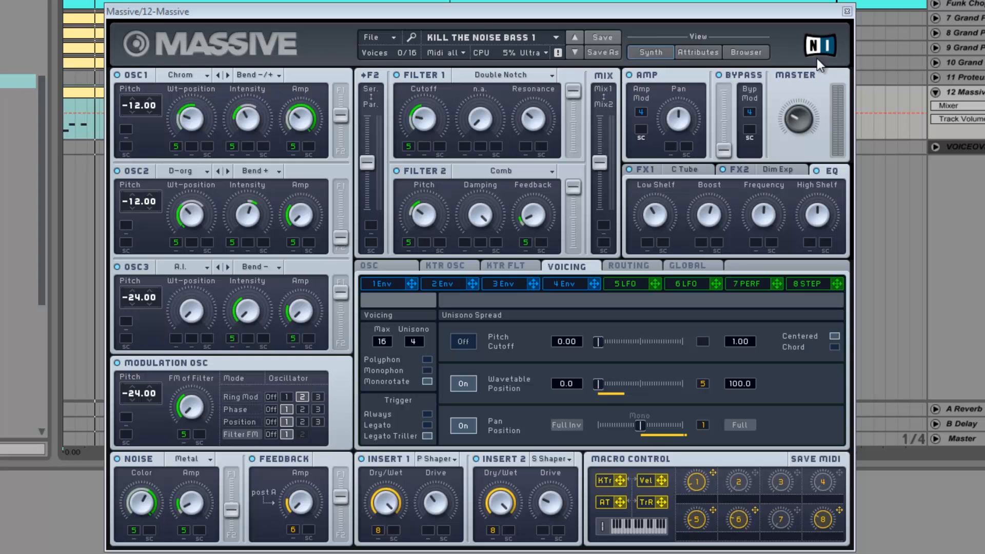
- Close the Massive window and add the EQ Eight audio effect after Massive on its track
{"action": "left_click", "coordinate": [847, 11]}
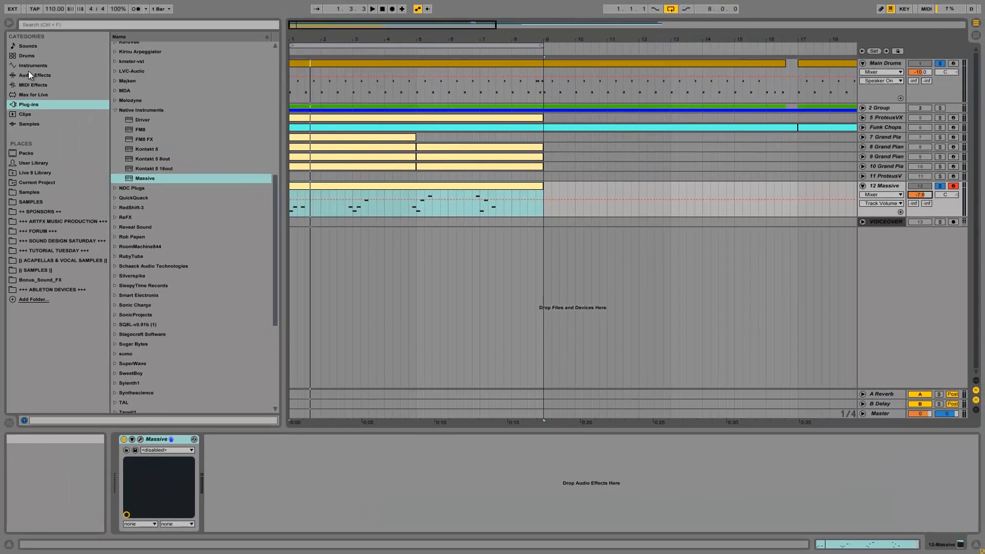
{"action": "left_click", "coordinate": [29, 73]}
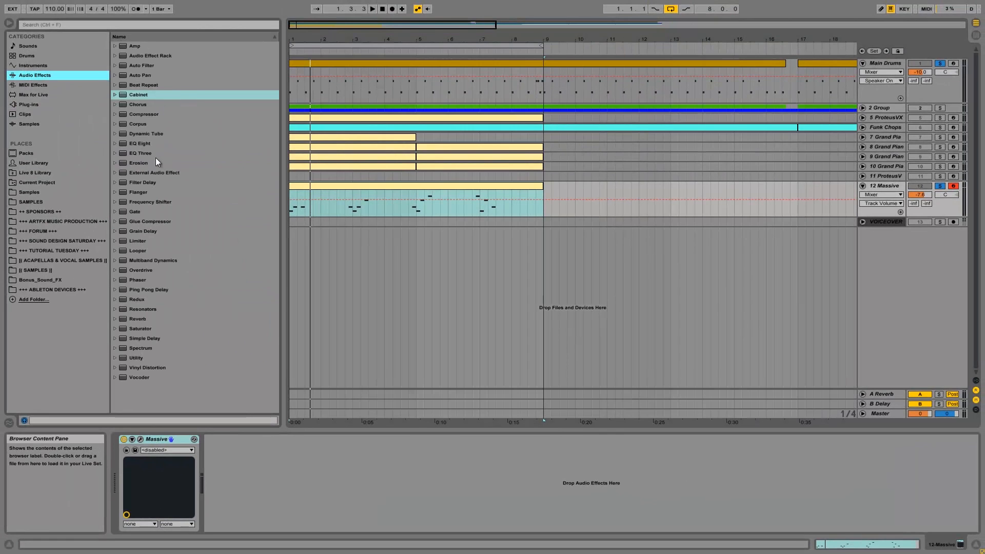
{"action": "left_click_drag", "start_coordinate": [145, 144], "coordinate": [340, 255]}
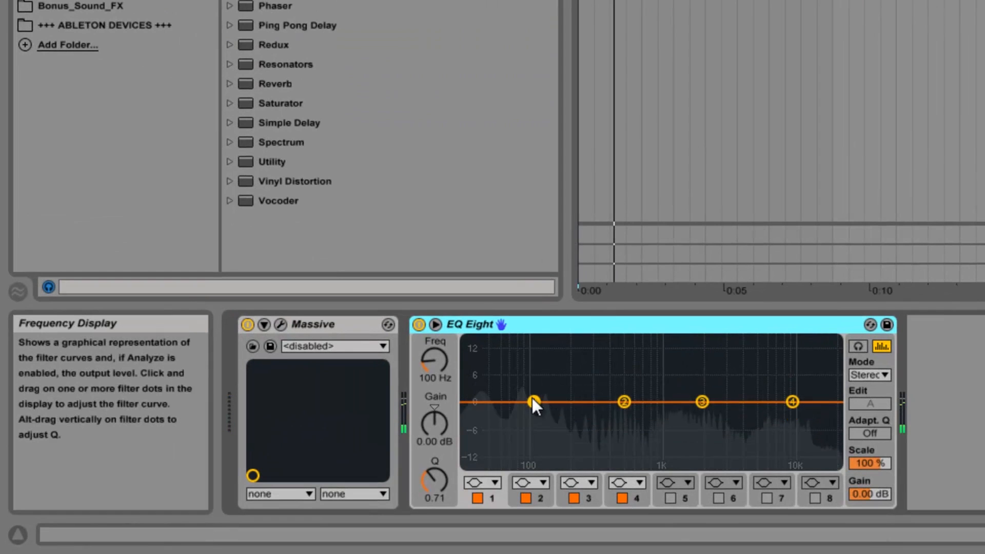
- Turn EQ Eight's band 1 into a low-cut filter with its cutoff just below 100 Hz
{"action": "mouse_move", "coordinate": [533, 399]}
{"action": "left_mouse_down"}
{"action": "mouse_move", "coordinate": [578, 394]}
{"action": "mouse_move", "coordinate": [516, 395]}
{"action": "left_mouse_up"}
{"action": "left_click", "coordinate": [500, 486]}
{"action": "left_click", "coordinate": [473, 380]}
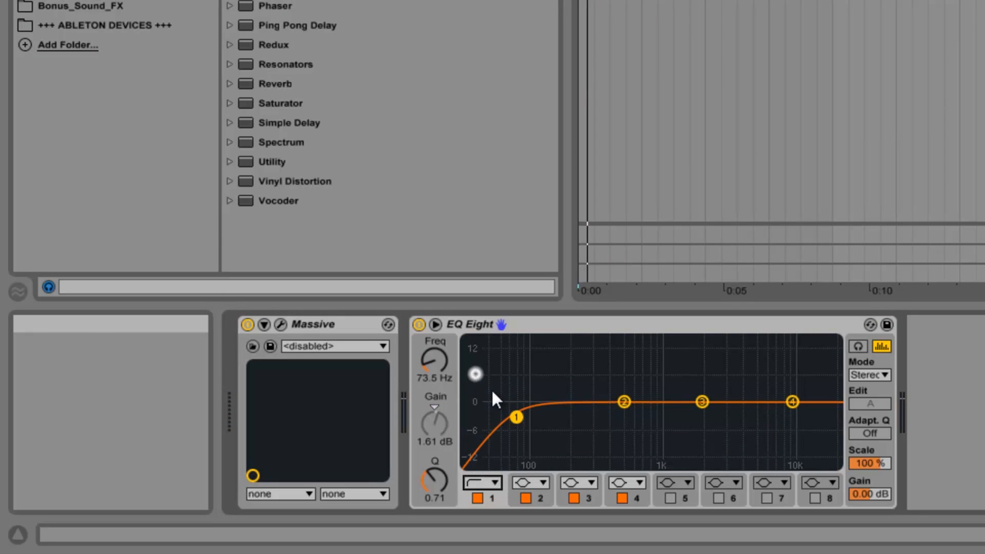
{"action": "mouse_move", "coordinate": [521, 419]}
{"action": "left_mouse_down"}
{"action": "mouse_move", "coordinate": [543, 407]}
{"action": "mouse_move", "coordinate": [525, 418]}
{"action": "left_mouse_up"}
- Pull EQ Eight's band 2 to about -1.86 dB at 1.67 kHz and band 4 to about -1.36 dB at 3.95 kHz
{"action": "left_click_drag", "start_coordinate": [621, 403], "coordinate": [692, 410]}
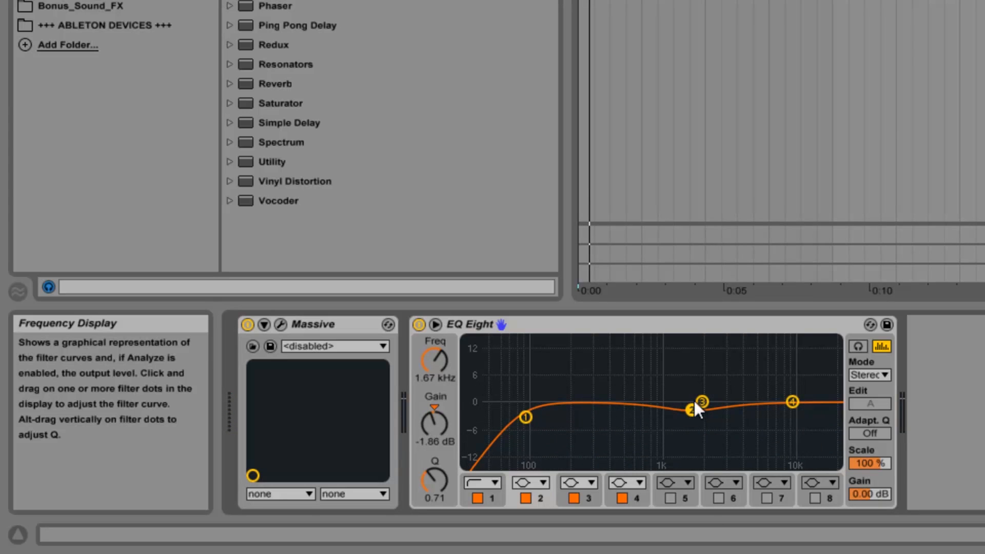
{"action": "left_click_drag", "start_coordinate": [794, 401], "coordinate": [781, 397]}
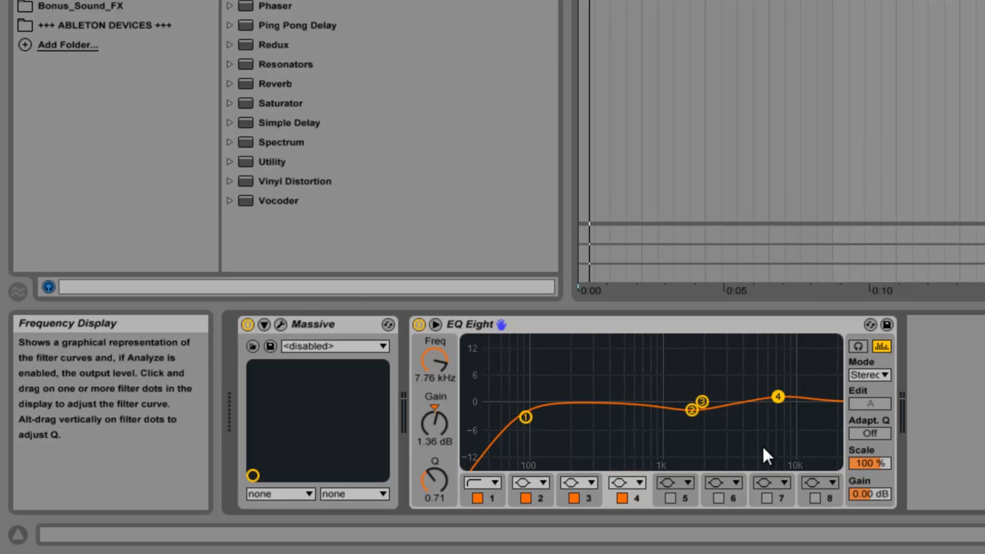
{"action": "left_click_drag", "start_coordinate": [782, 403], "coordinate": [741, 408]}
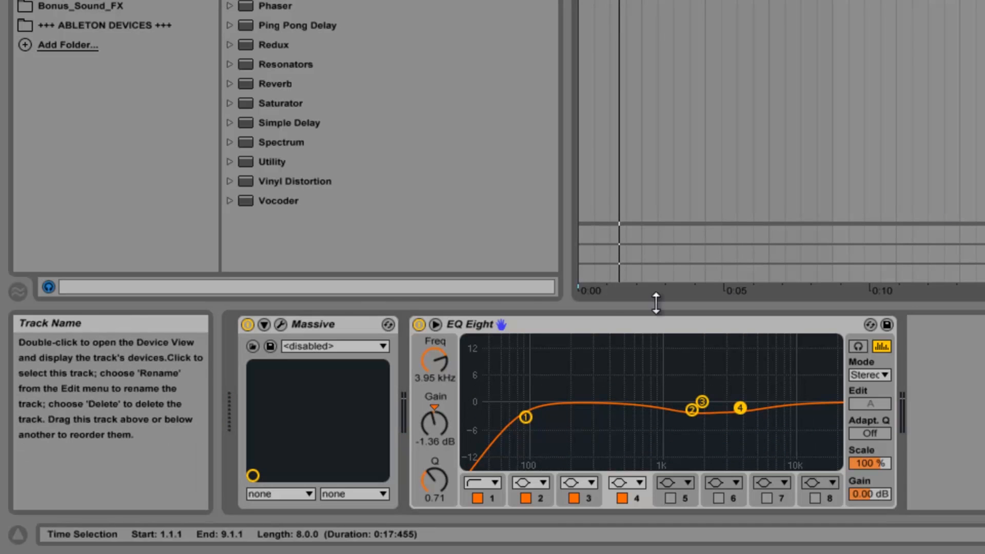
- Group Massive and EQ Eight into an Instrument Rack and show its chain list
{"action": "left_click", "coordinate": [512, 323]}
{"action": "left_click", "coordinate": [318, 325], "text": "shift"}
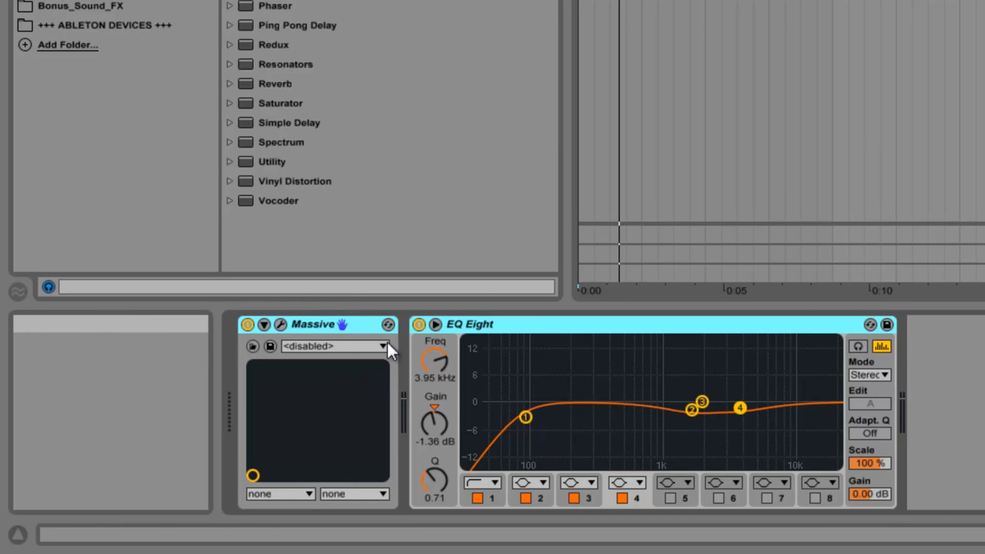
{"action": "key", "text": "ctrl+g"}
{"action": "left_click", "coordinate": [249, 360]}
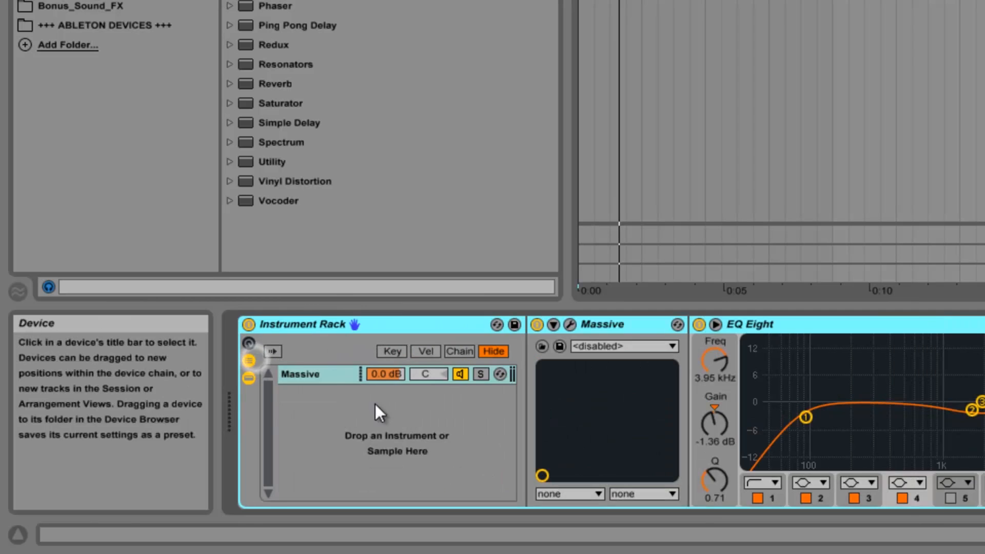
- Duplicate the rack's Massive chain and delete the EQ Eight from the copy
{"action": "left_click", "coordinate": [352, 445]}
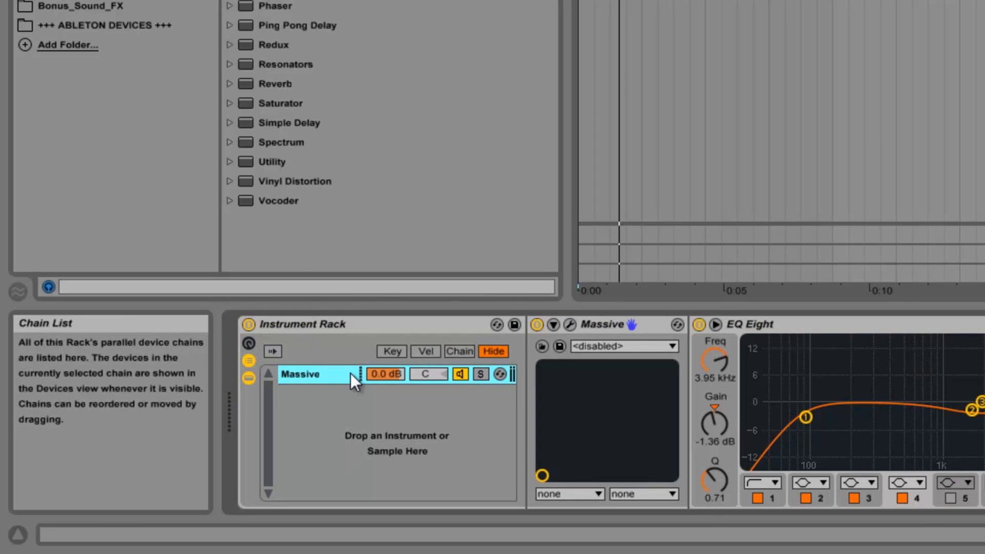
{"action": "right_click", "coordinate": [328, 371]}
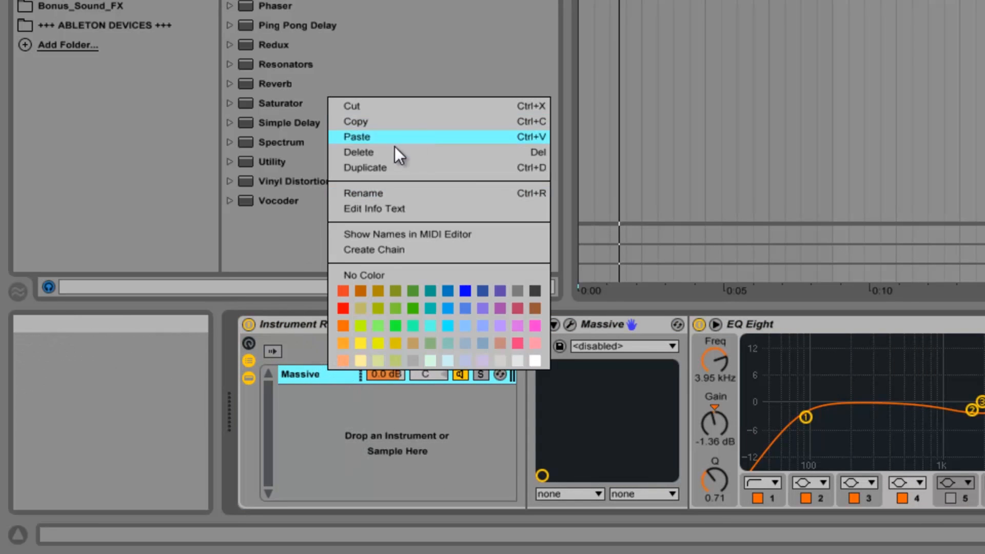
{"action": "left_click", "coordinate": [377, 166]}
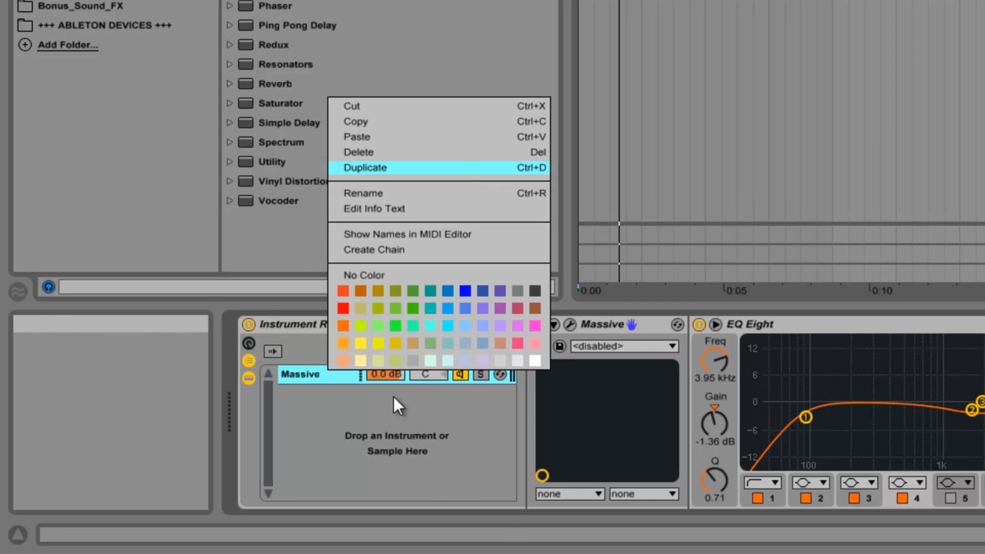
{"action": "left_click", "coordinate": [326, 395]}
{"action": "left_click", "coordinate": [316, 373]}
{"action": "left_click", "coordinate": [311, 394]}
{"action": "left_click", "coordinate": [768, 324]}
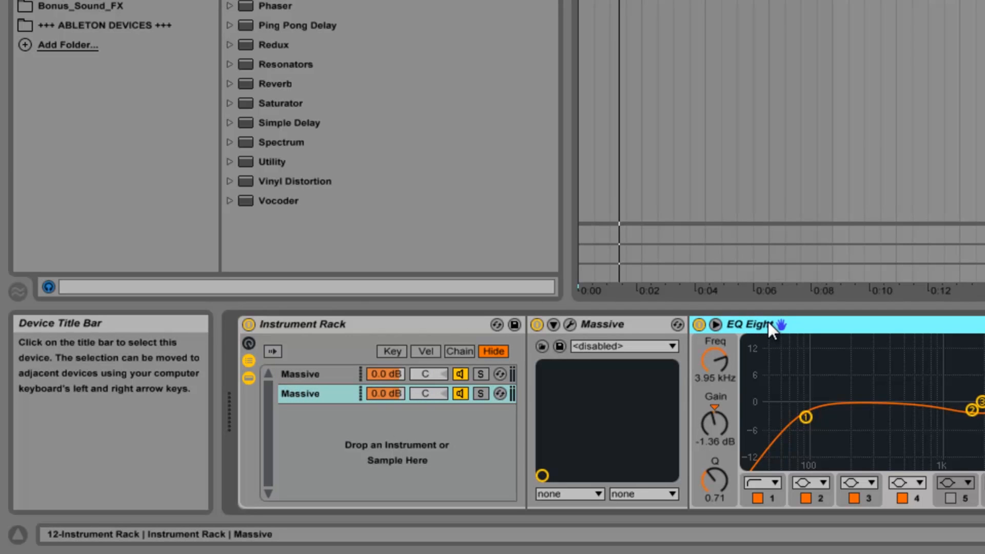
{"action": "key", "text": "Delete"}
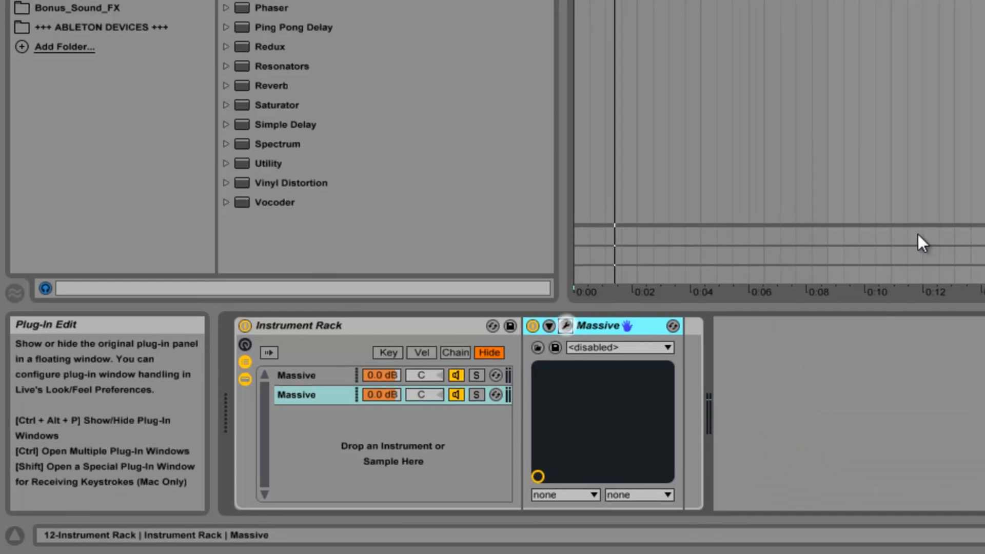
- Load a new empty sound in the duplicated chain's Massive and solo that chain
{"action": "left_click", "coordinate": [573, 324]}
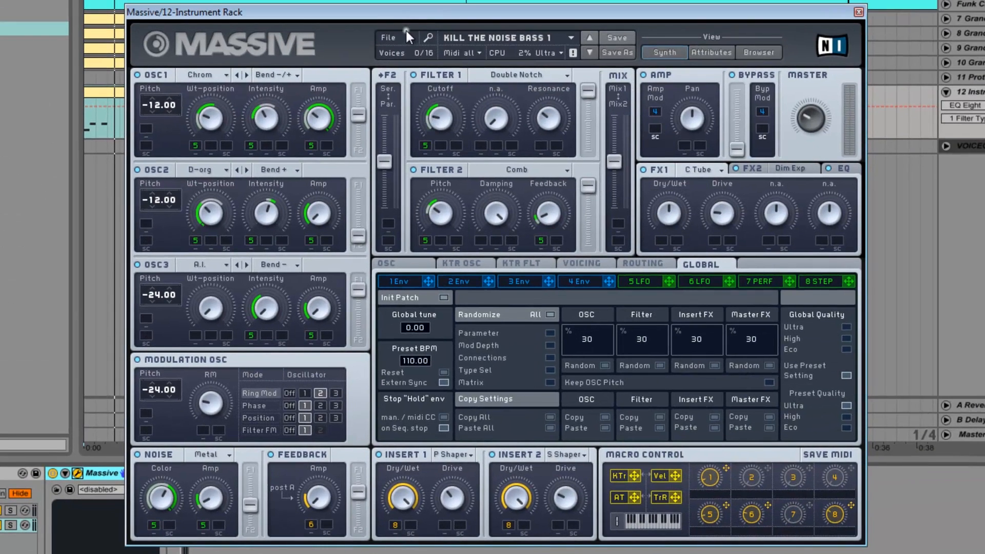
{"action": "left_click", "coordinate": [405, 29]}
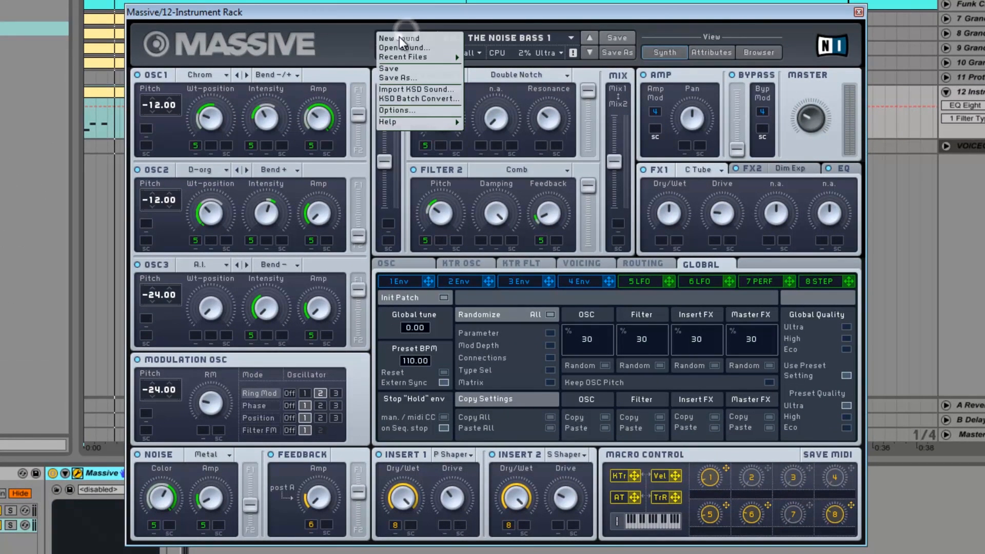
{"action": "left_click", "coordinate": [402, 39]}
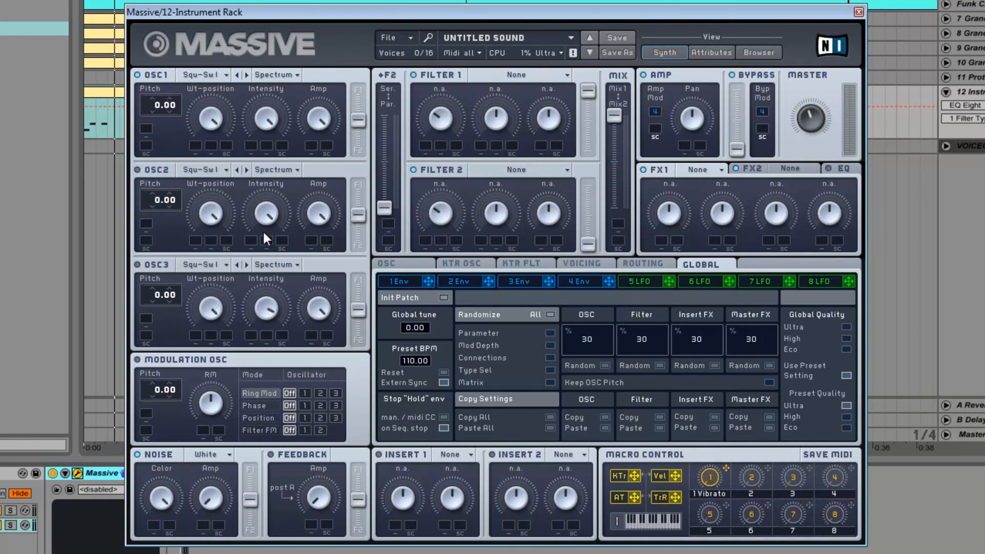
{"action": "left_click", "coordinate": [10, 525]}
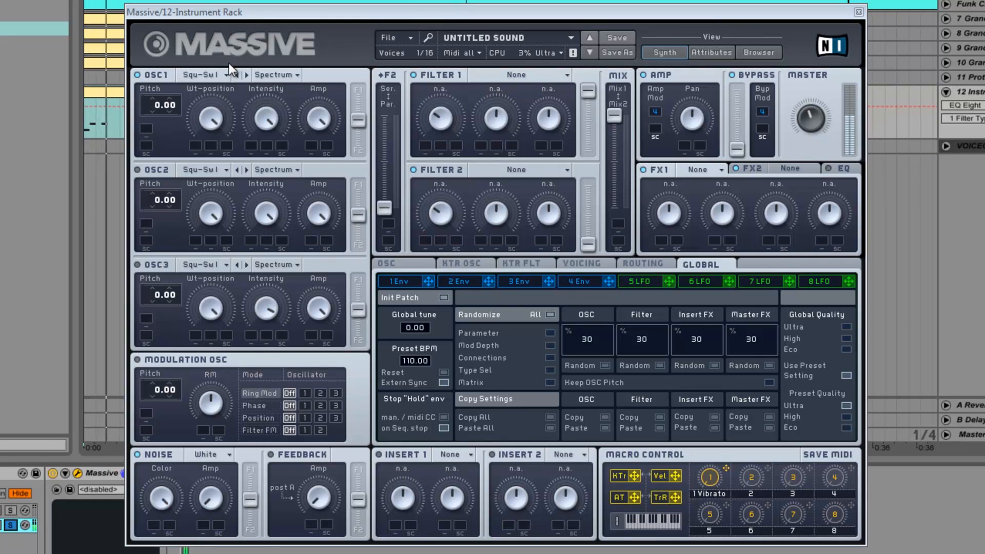
- Set OSC1 to the Sin-Square wavetable and turn its wavetable position fully down
{"action": "left_click", "coordinate": [214, 76]}
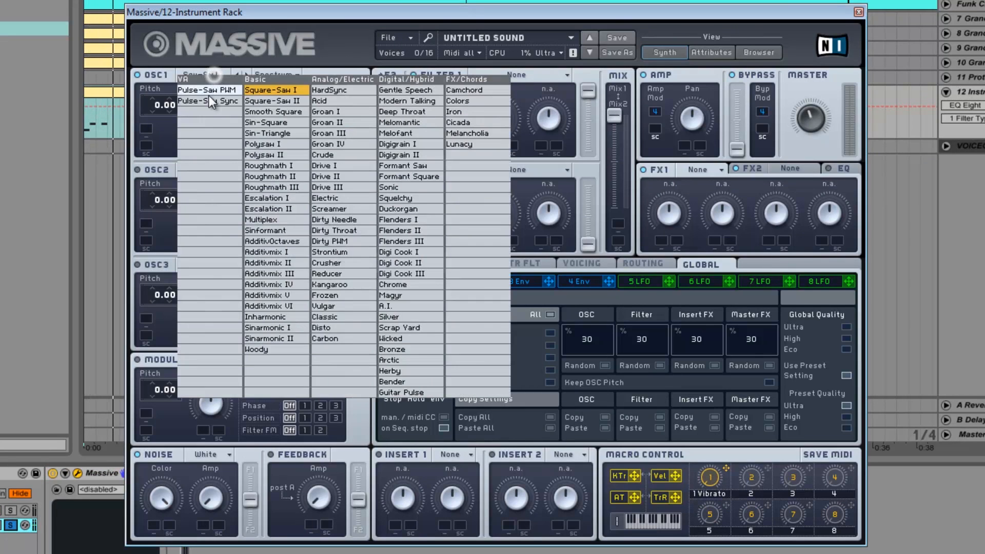
{"action": "left_click", "coordinate": [280, 122]}
{"action": "left_click_drag", "start_coordinate": [216, 123], "coordinate": [165, 298]}
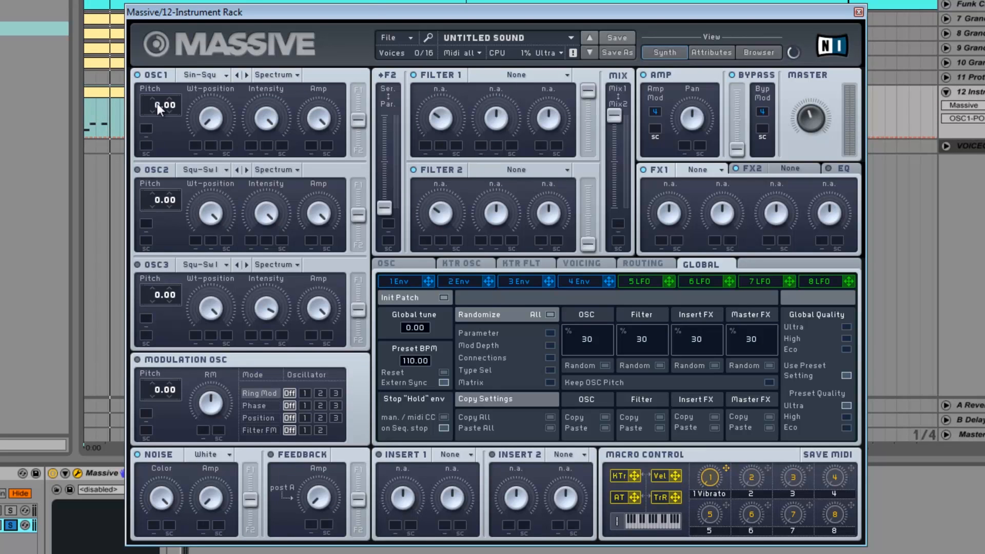
- Set OSC1's pitch to -12.00 and raise Massive's master volume
{"action": "left_click_drag", "start_coordinate": [157, 103], "coordinate": [152, 111]}
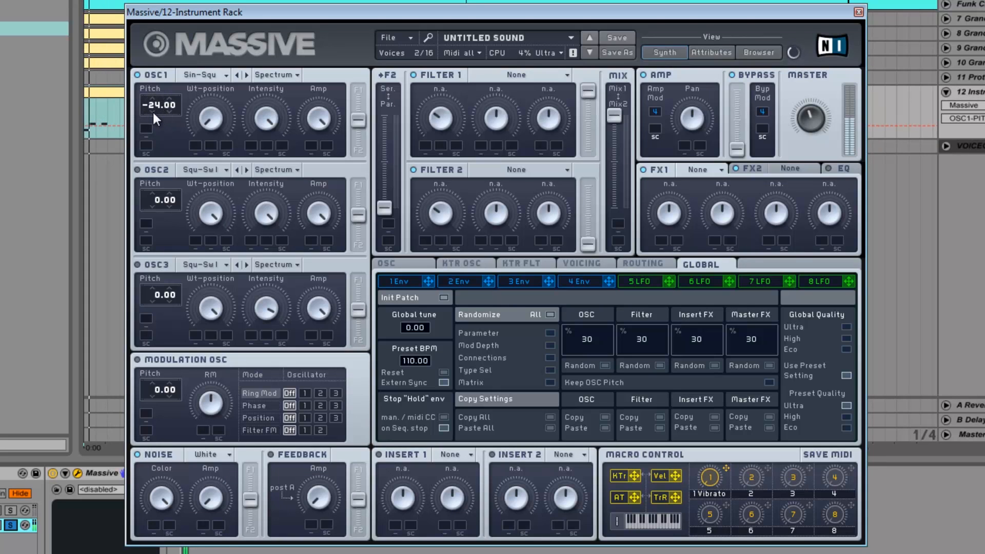
{"action": "left_click", "coordinate": [815, 119]}
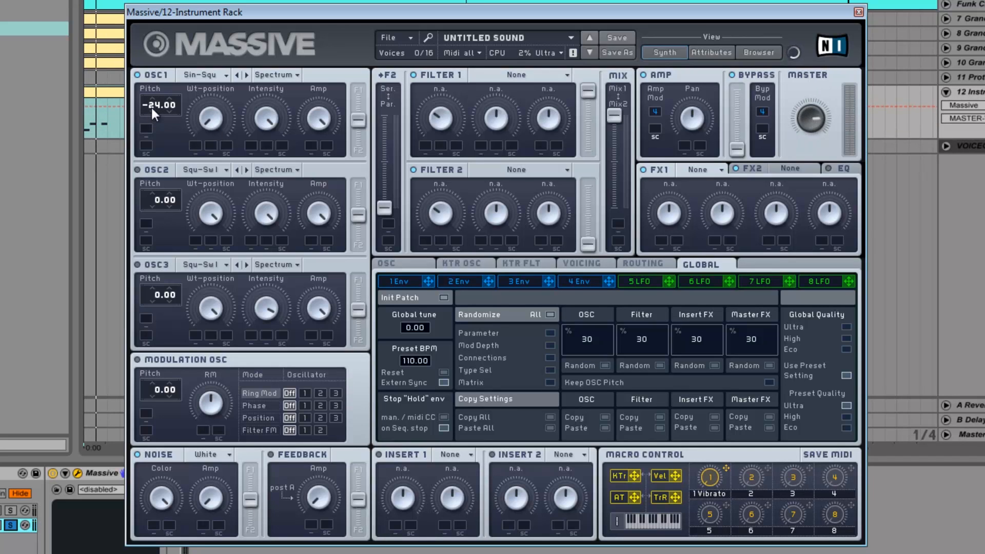
{"action": "left_click_drag", "start_coordinate": [161, 103], "coordinate": [161, 97]}
{"action": "left_click", "coordinate": [804, 122]}
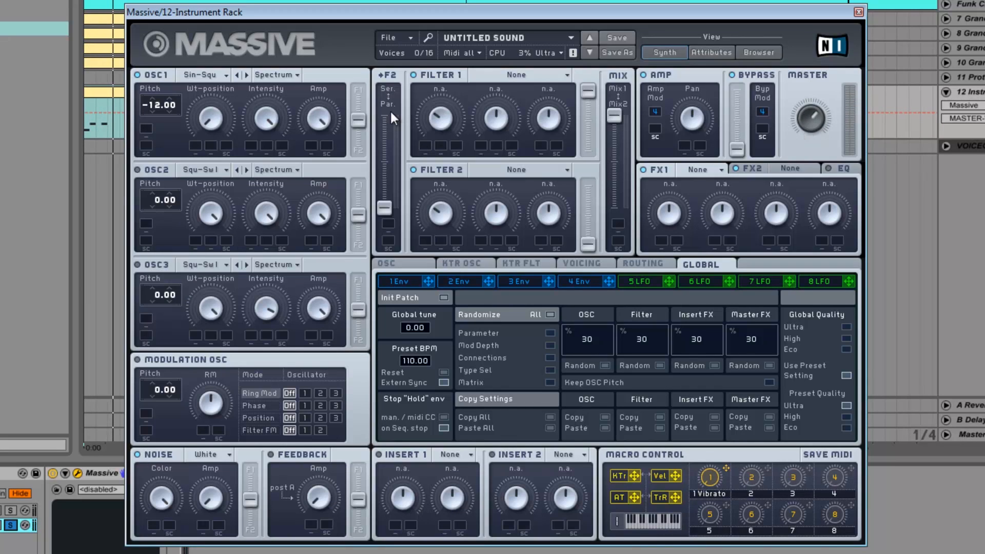
{"action": "left_click", "coordinate": [506, 75]}
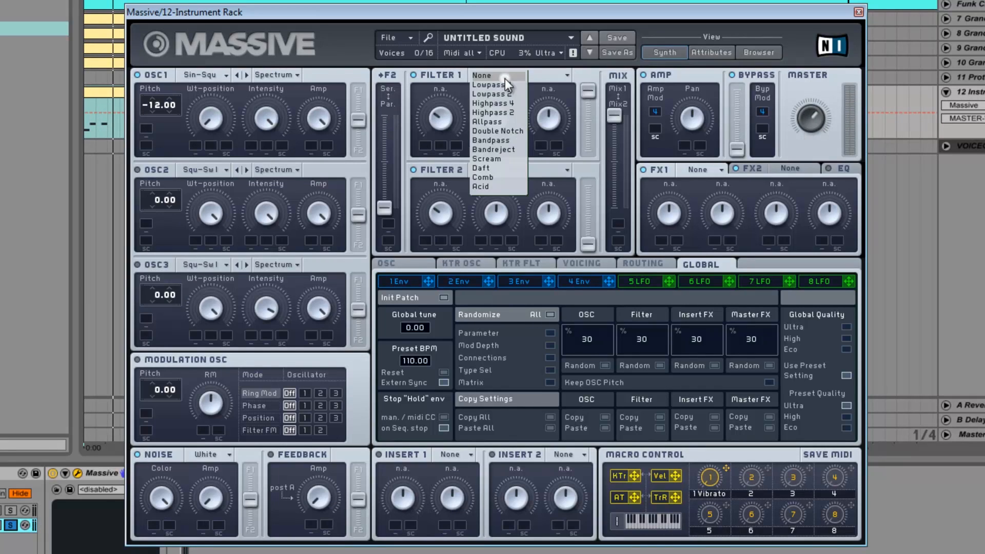
{"action": "left_click", "coordinate": [724, 10]}
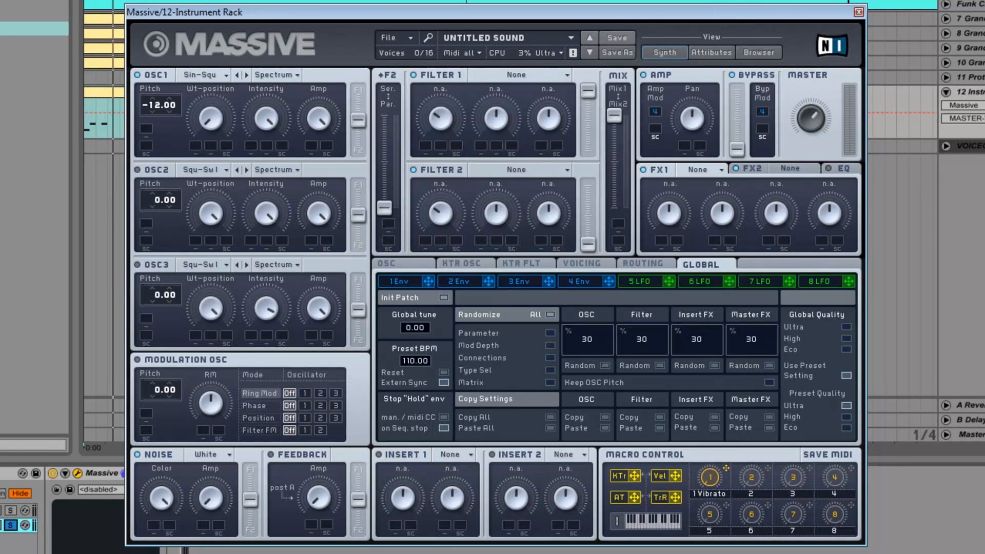
- Add an EQ Eight after the duplicated chain's Massive and set its band 1 to a high-cut filter at 100 Hz
{"action": "left_click_drag", "start_coordinate": [2, 28], "coordinate": [197, 553]}
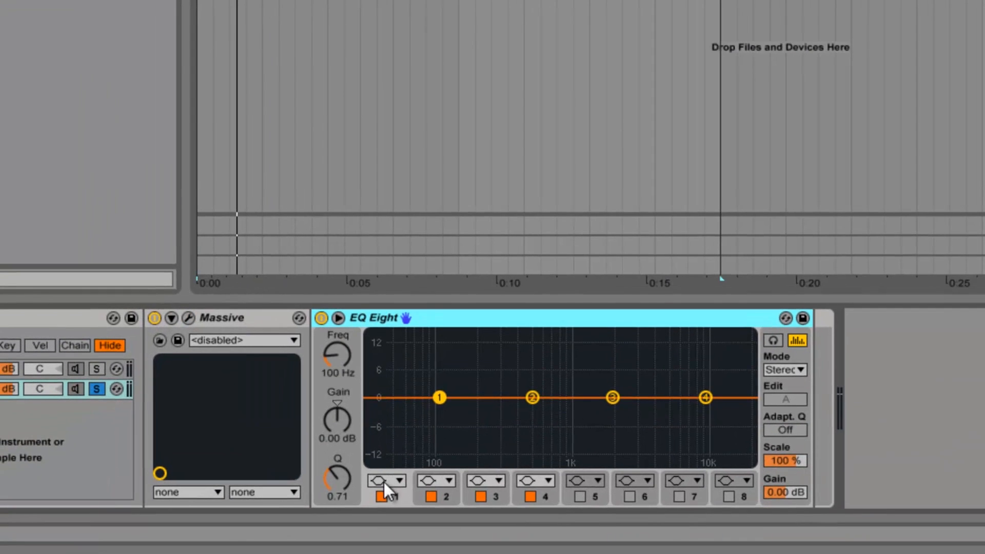
{"action": "left_click", "coordinate": [384, 482]}
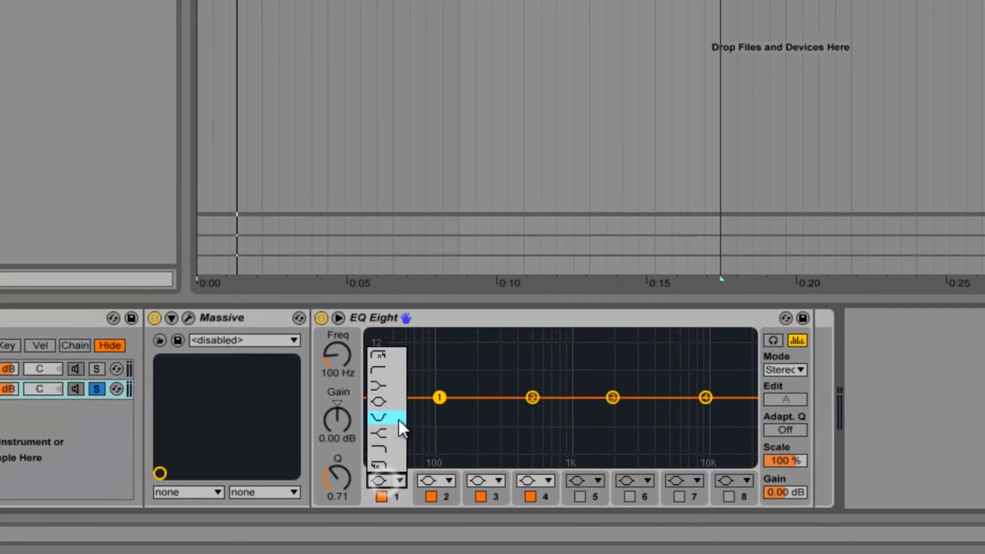
{"action": "left_click", "coordinate": [385, 451]}
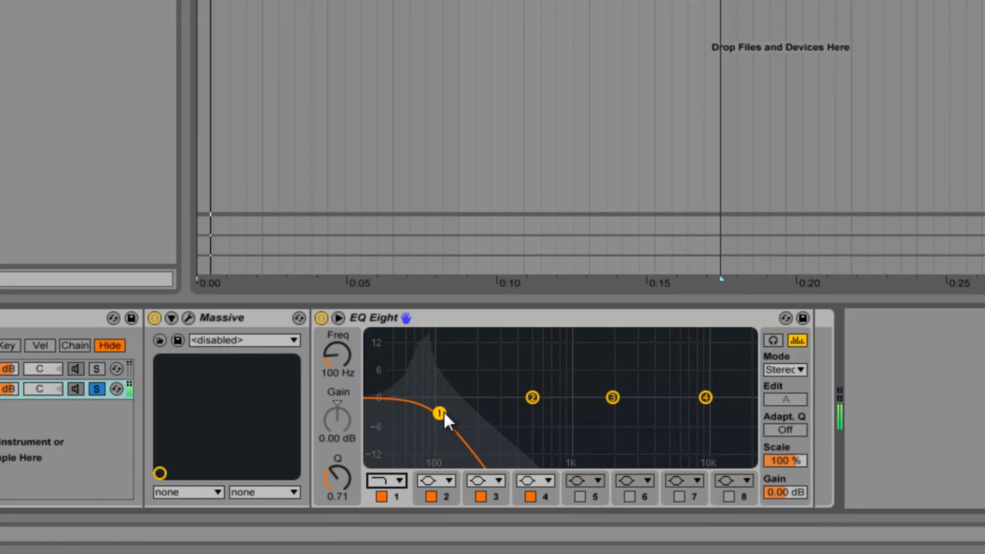
- Add a Saturator after the sub chain's EQ Eight and raise its Drive to about 10.3 dB
{"action": "left_click_drag", "start_coordinate": [1, 91], "coordinate": [736, 339]}
{"action": "left_click_drag", "start_coordinate": [803, 372], "coordinate": [803, 372]}
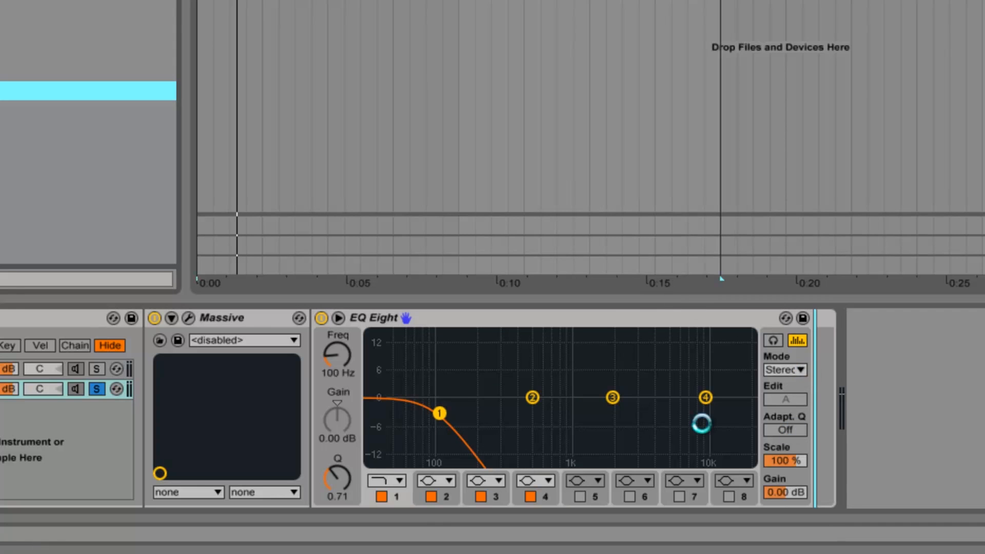
{"action": "left_click_drag", "start_coordinate": [532, 361], "coordinate": [553, 362]}
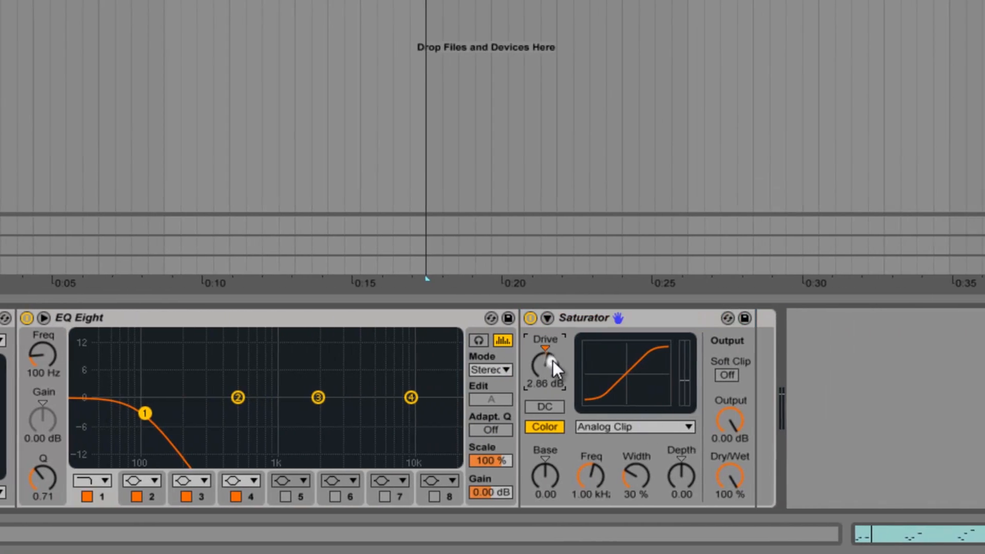
{"action": "key", "text": "space"}
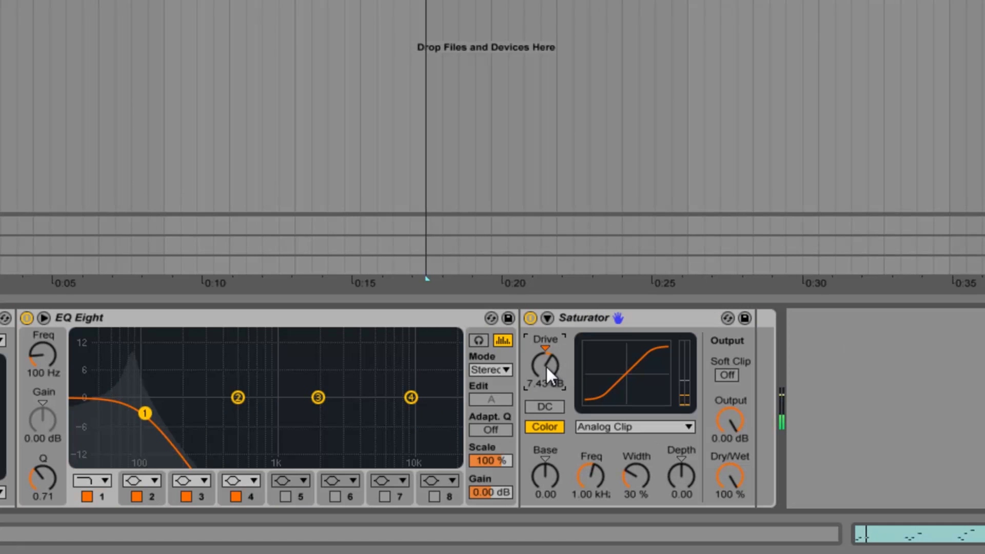
{"action": "left_click_drag", "start_coordinate": [546, 367], "coordinate": [546, 366]}
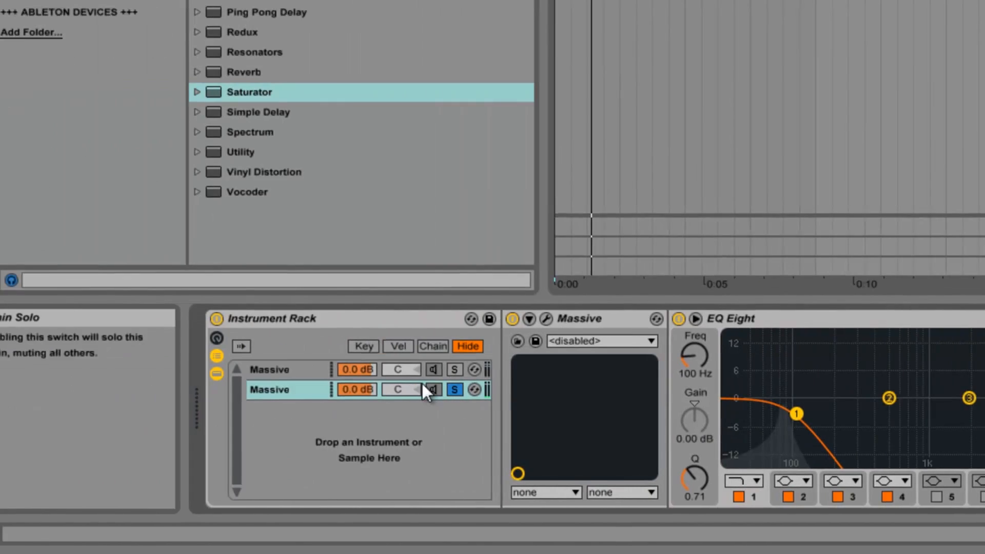
- Lower the sub chain's volume to about -17 dB and solo the first Massive chain alongside it
{"action": "left_click_drag", "start_coordinate": [360, 386], "coordinate": [399, 386]}
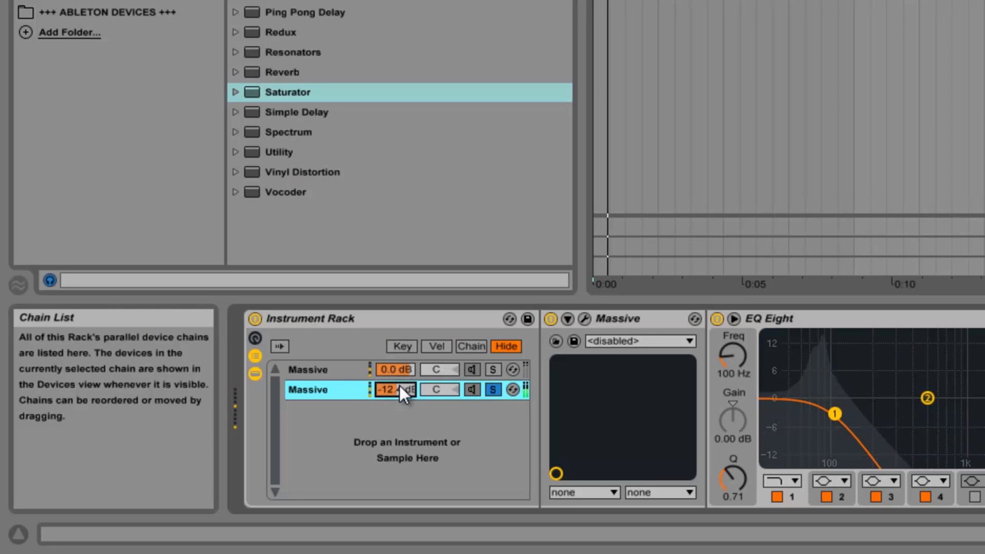
{"action": "left_click", "coordinate": [493, 370]}
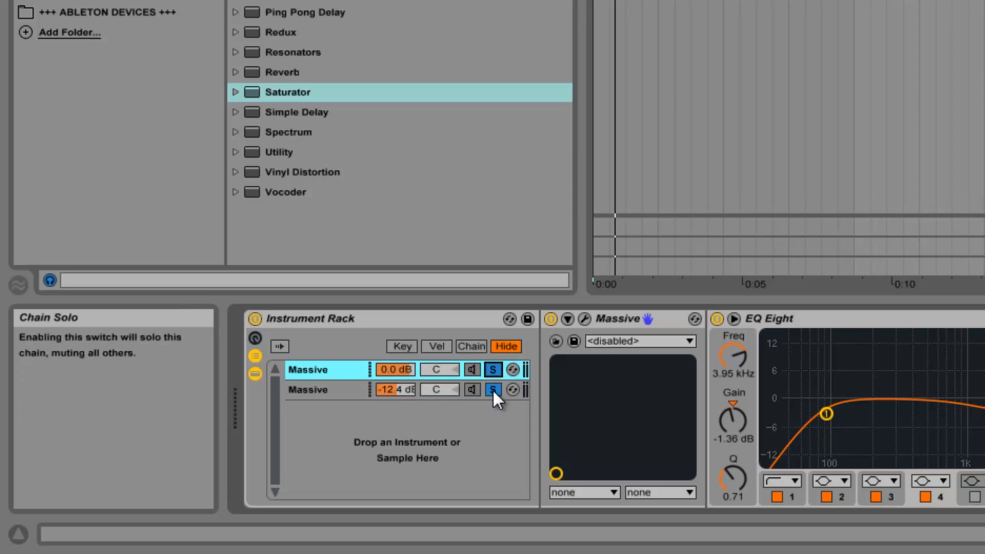
{"action": "key", "text": "space"}
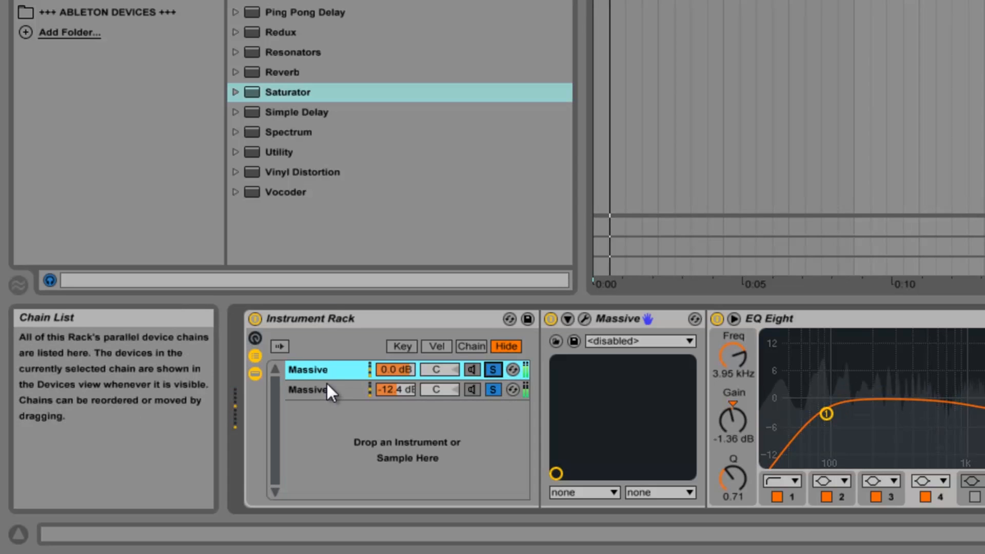
{"action": "left_click_drag", "start_coordinate": [408, 395], "coordinate": [405, 389]}
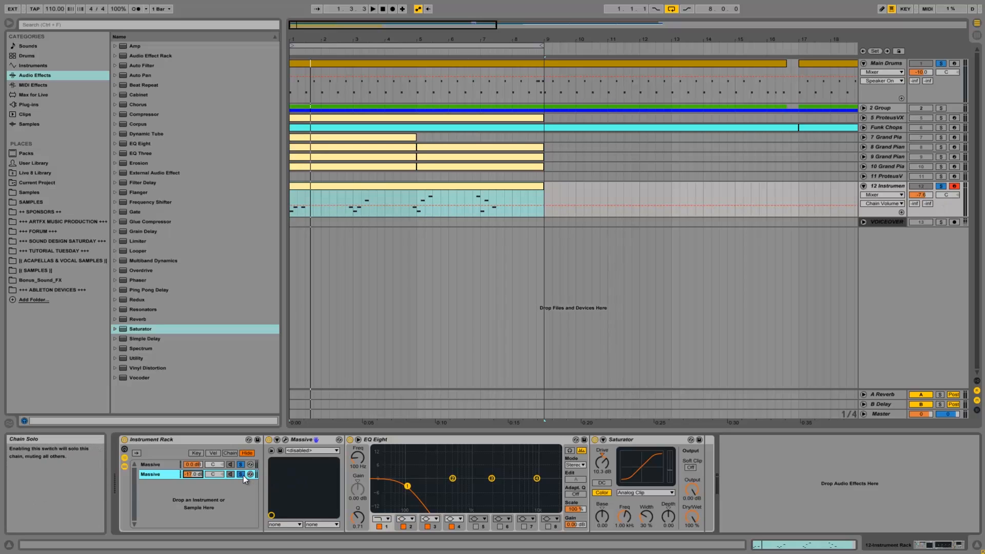
- Play the loop to audition the layered bass and unfold the 2 Group track in the arrangement
{"action": "key", "text": "space"}
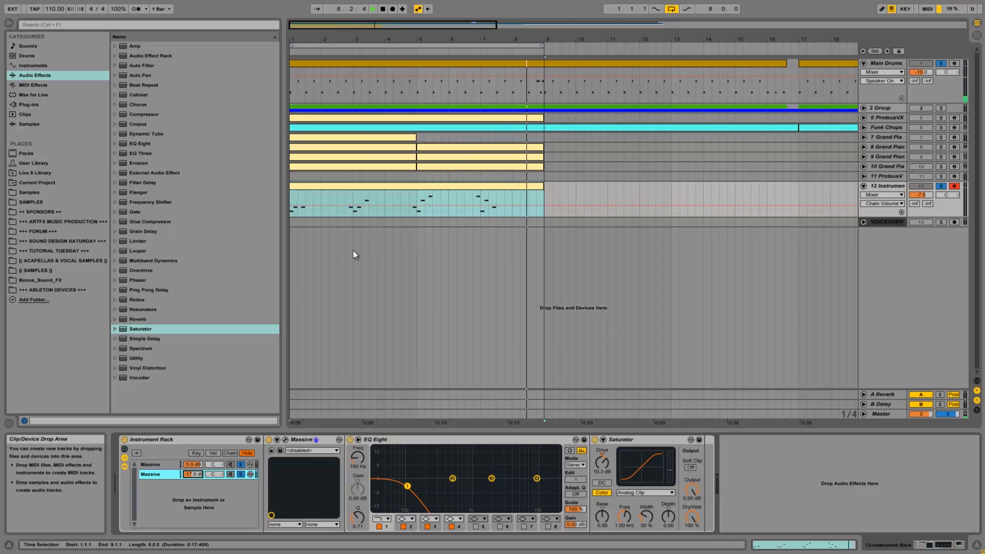
{"action": "left_click", "coordinate": [863, 108]}
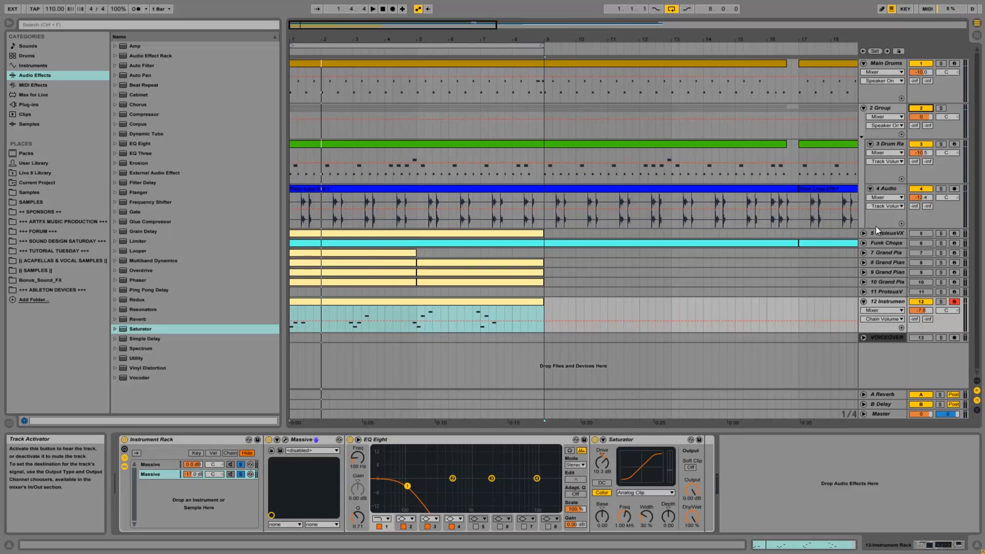
{"action": "left_click", "coordinate": [866, 234]}
{"action": "left_click", "coordinate": [864, 233]}
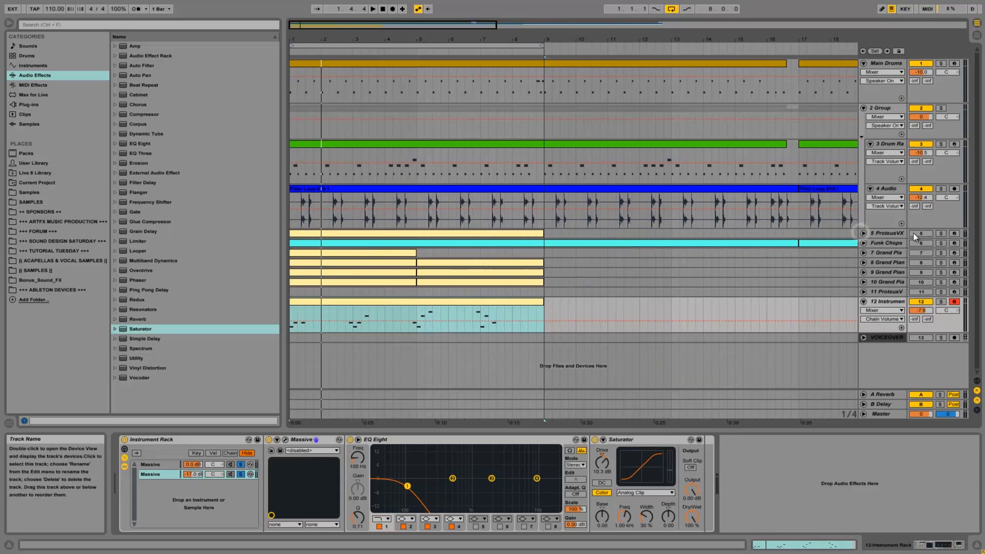
- Audition the loop with the ProteusVX track enabled, setting its volume to -10.7 dB, and leave the track folded
{"action": "key", "text": "space"}
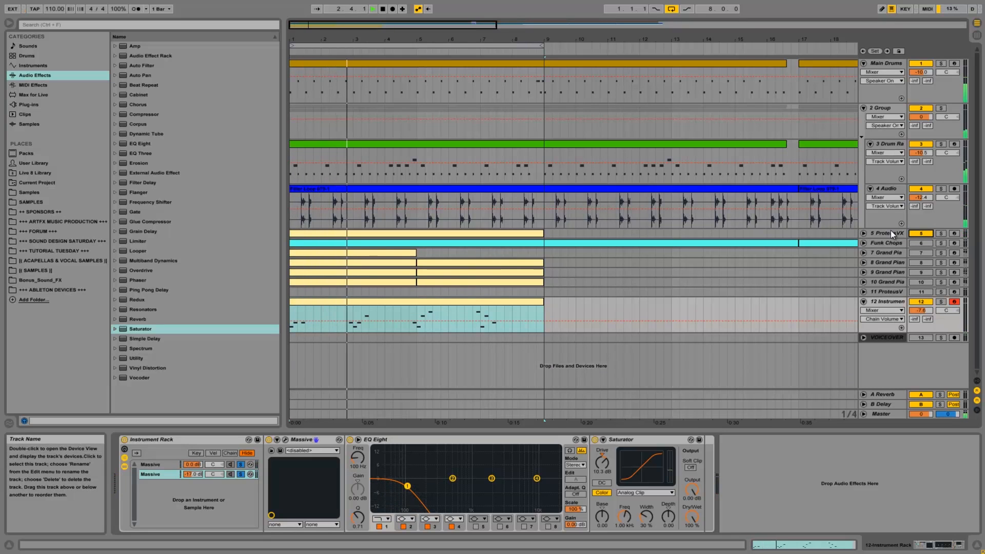
{"action": "key", "text": "space"}
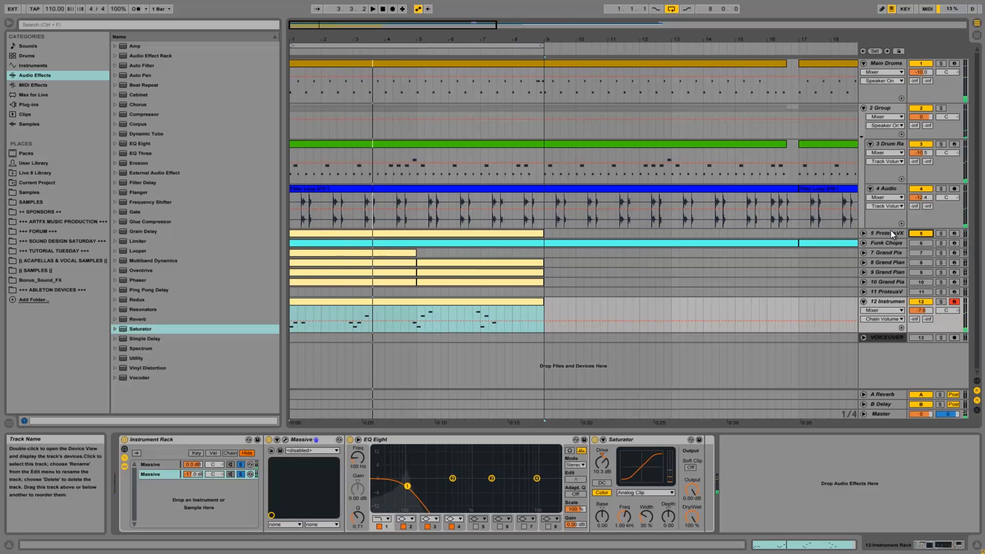
{"action": "left_click", "coordinate": [864, 234]}
{"action": "left_click_drag", "start_coordinate": [922, 244], "coordinate": [922, 245]}
{"action": "key", "text": "space"}
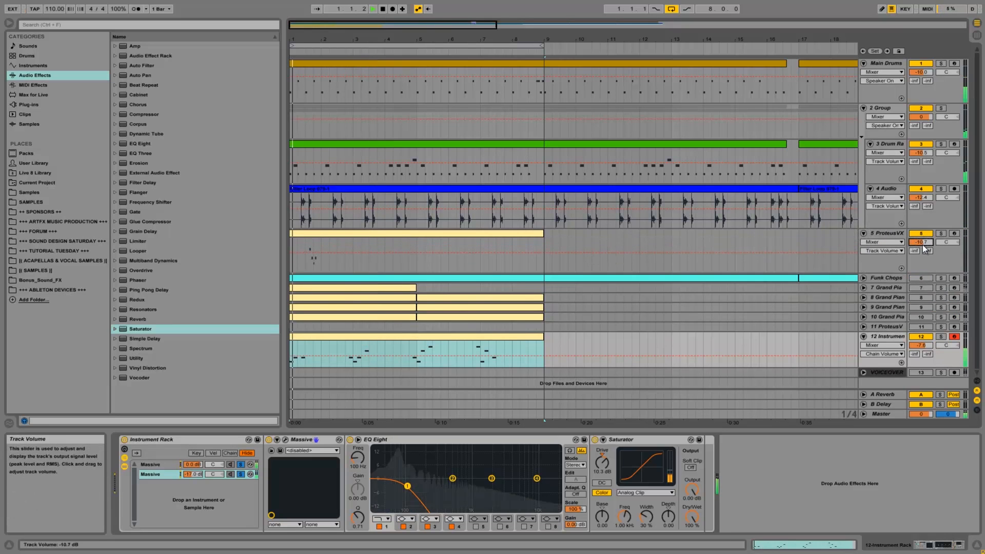
{"action": "key", "text": "space"}
{"action": "left_click", "coordinate": [878, 233]}
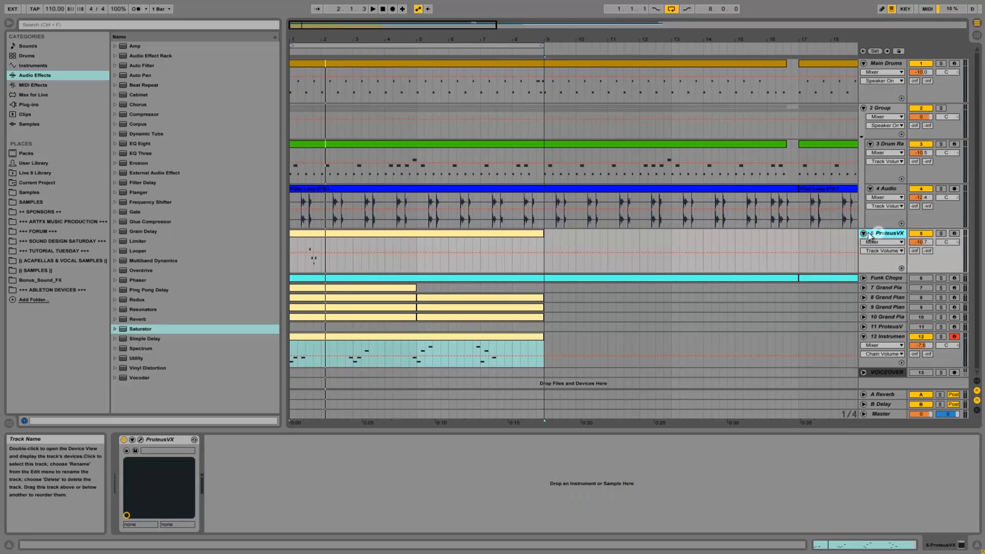
{"action": "left_click", "coordinate": [864, 234]}
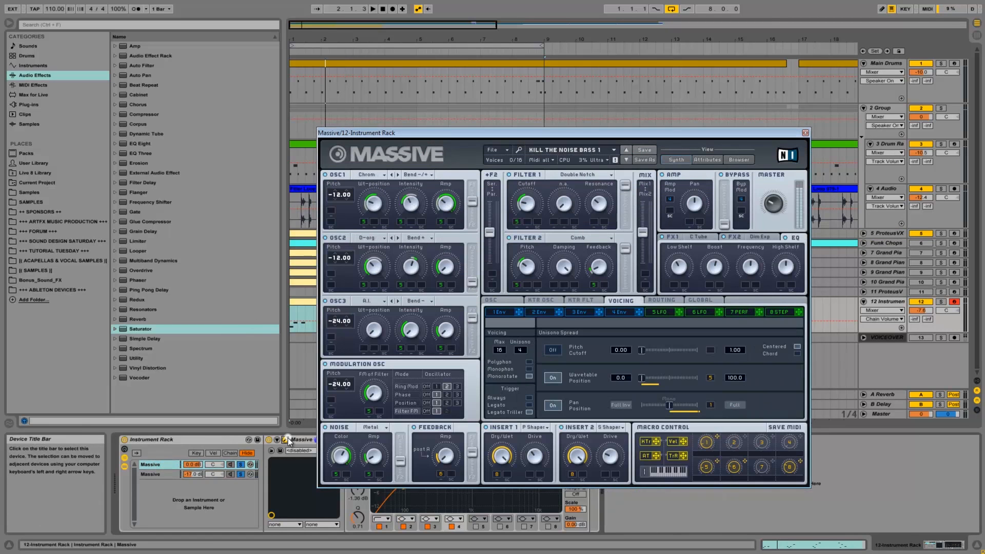
- Move the first chain's Massive editor aside so the sub chain's Massive editor shows behind it
{"action": "left_click_drag", "start_coordinate": [455, 134], "coordinate": [487, 105]}
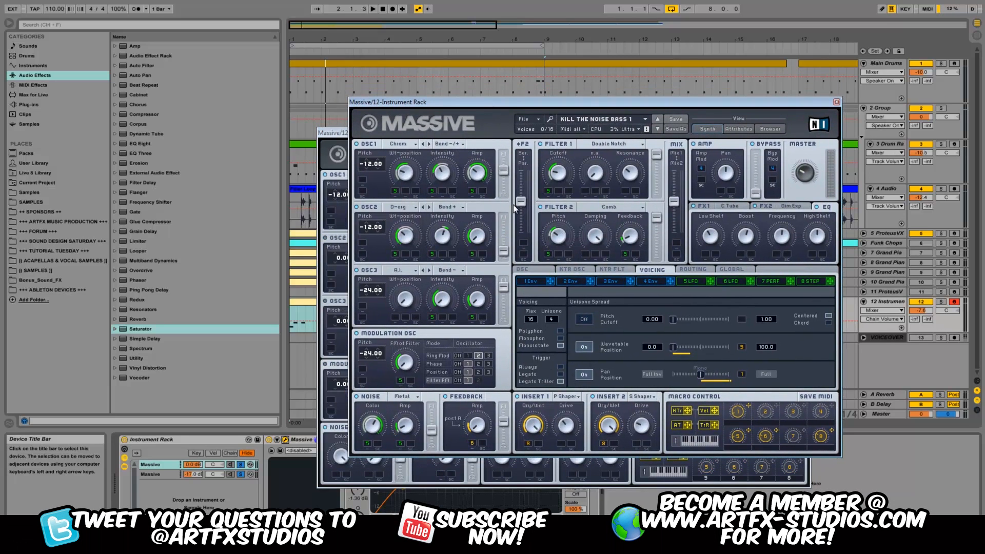